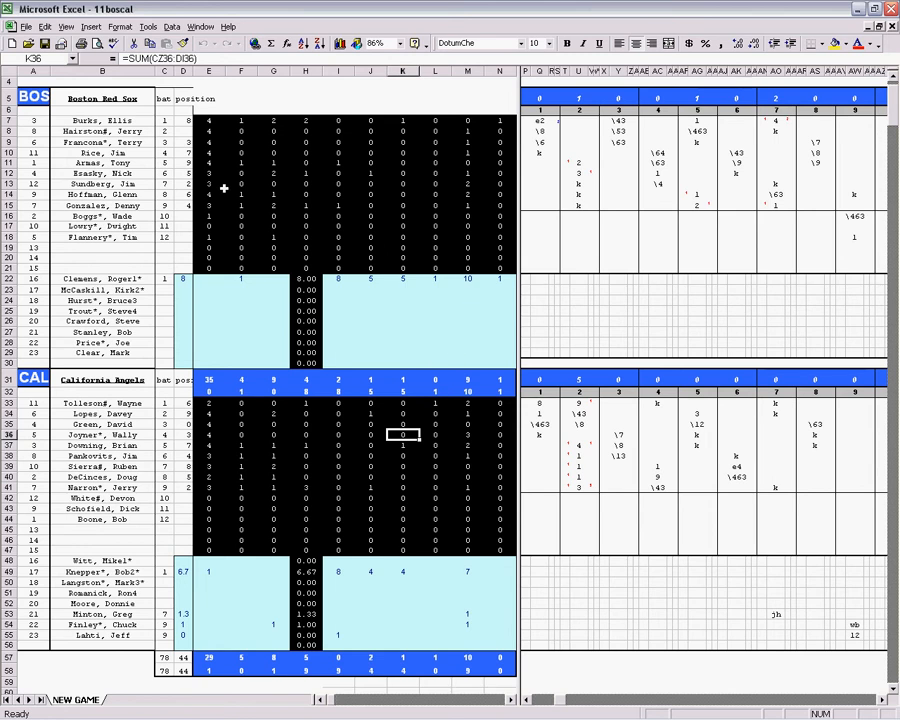
- Save a copy of the 11boscal workbook as mf in the STRAT HTML folder, replacing the existing file
{"action": "left_click", "coordinate": [45, 43]}
{"action": "left_click", "coordinate": [275, 466]}
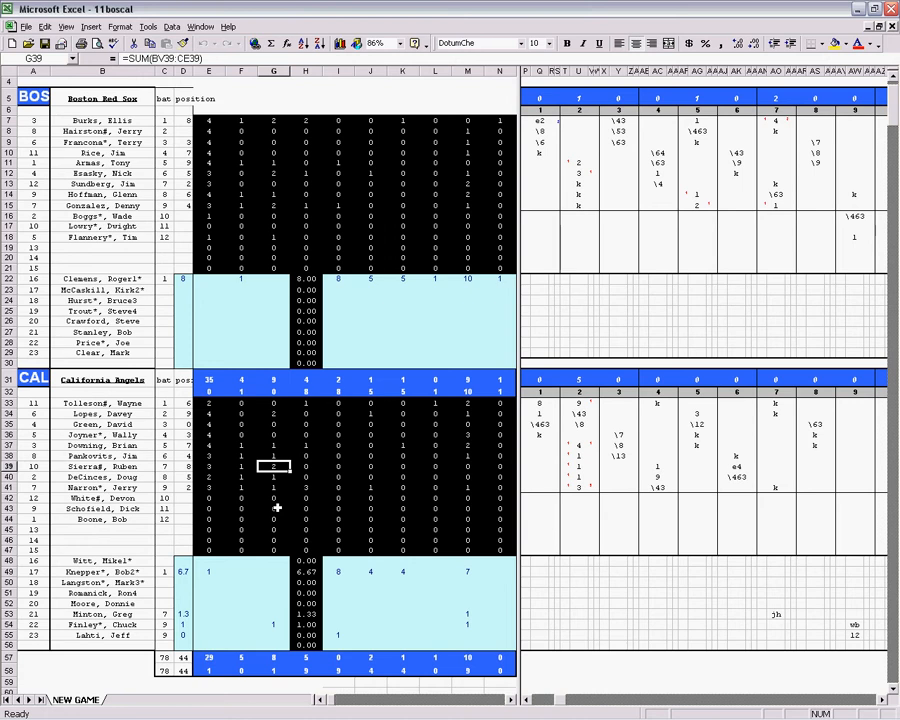
{"action": "key", "text": "F12"}
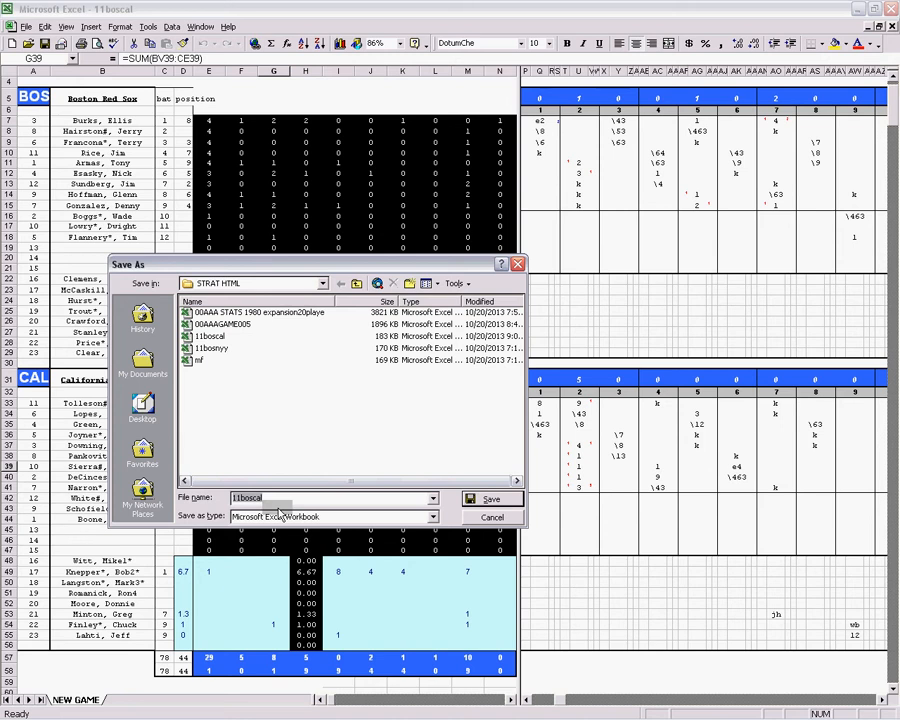
{"action": "type", "text": "mf"}
{"action": "key", "text": "Return"}
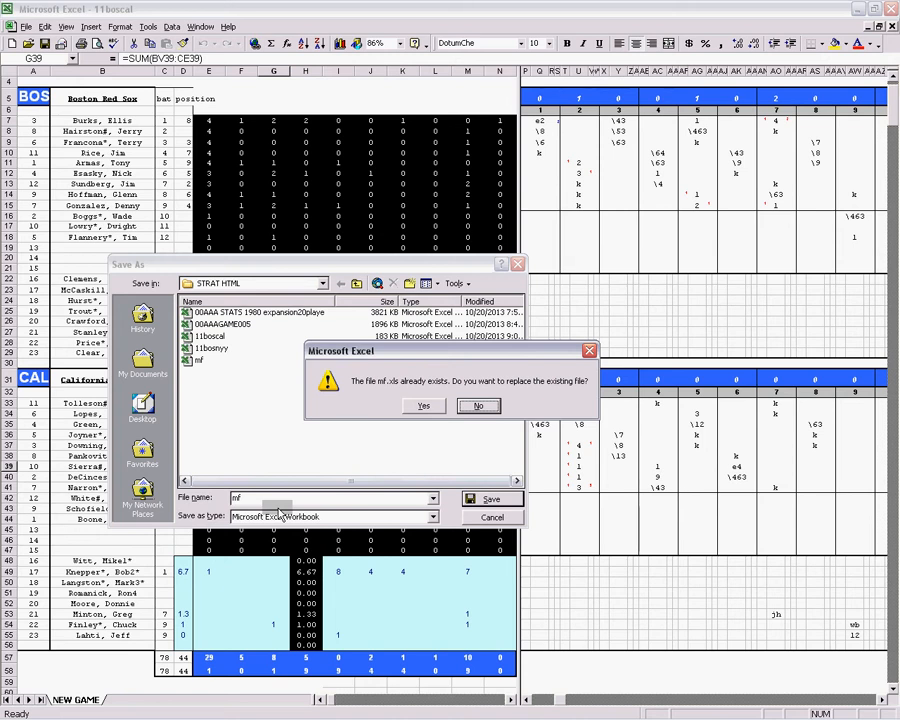
{"action": "key", "text": "y"}
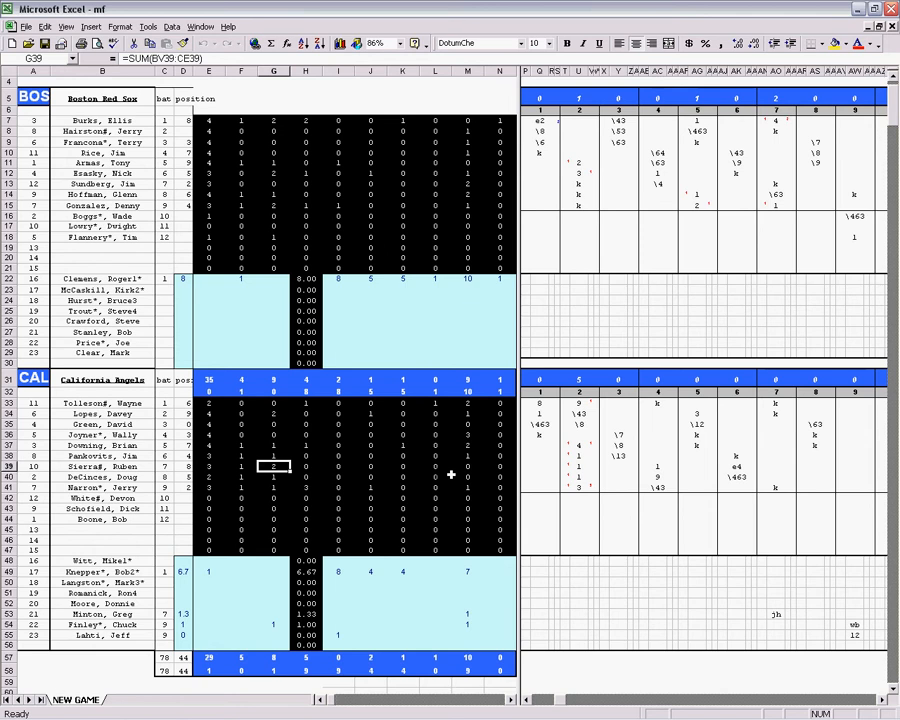
- Close the mf workbook, saving its changes and discarding the large clipboard content
{"action": "key", "text": "ctrl+w"}
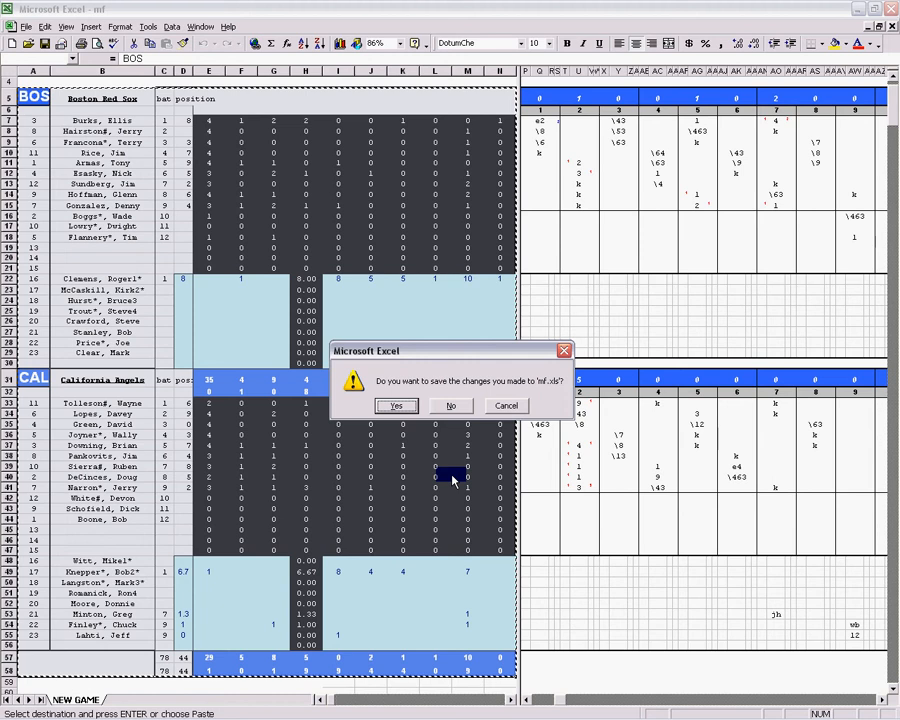
{"action": "key", "text": "Return"}
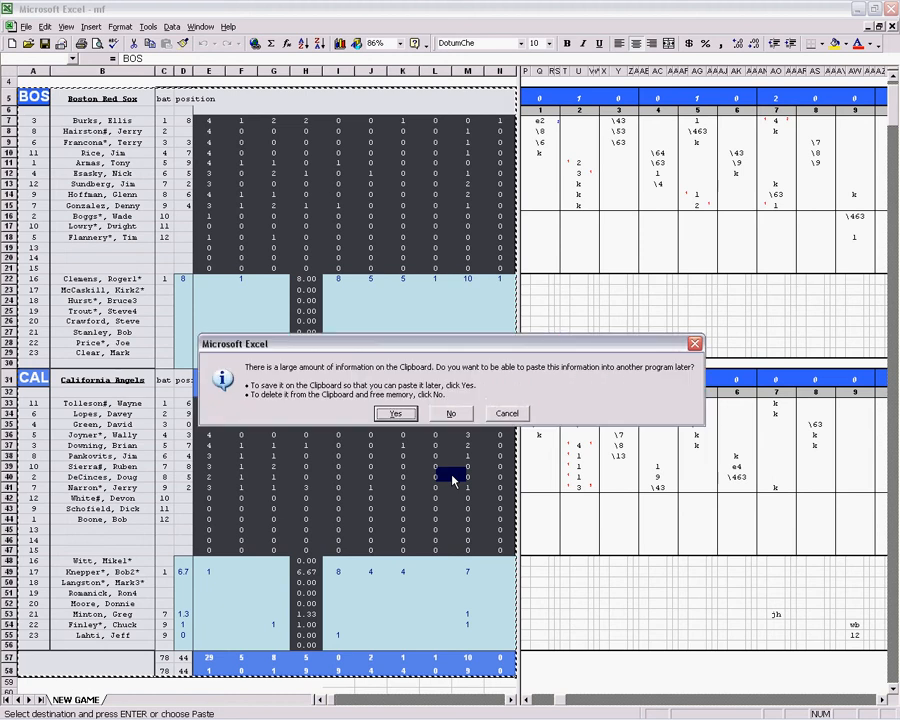
{"action": "left_click", "coordinate": [451, 413]}
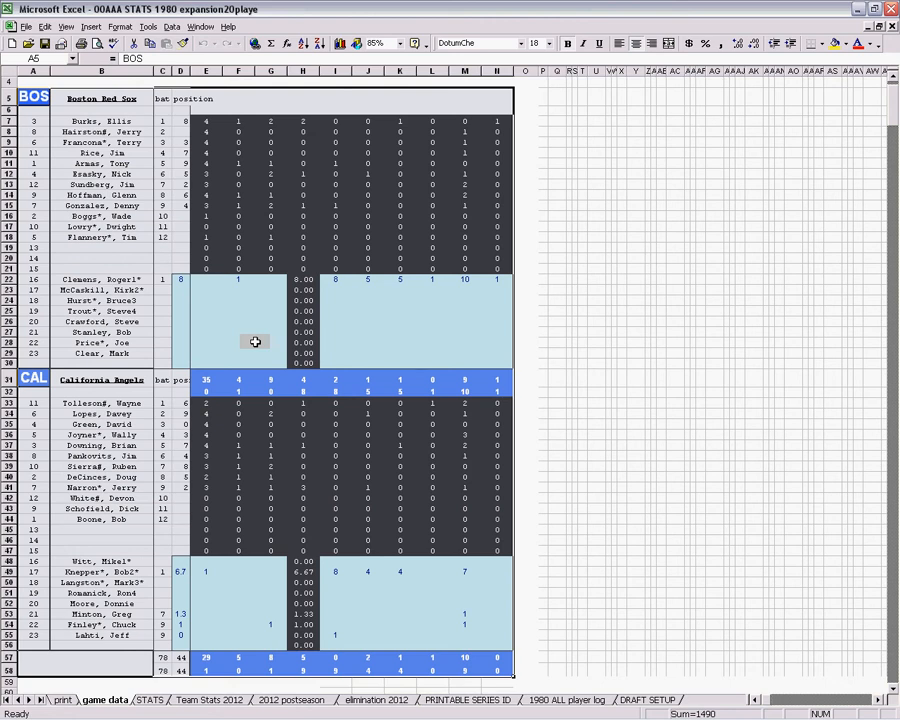
- Copy the Boston Red Sox game stats in the STATS sheet's work area, range E33:N55
{"action": "key", "text": "ctrl+b"}
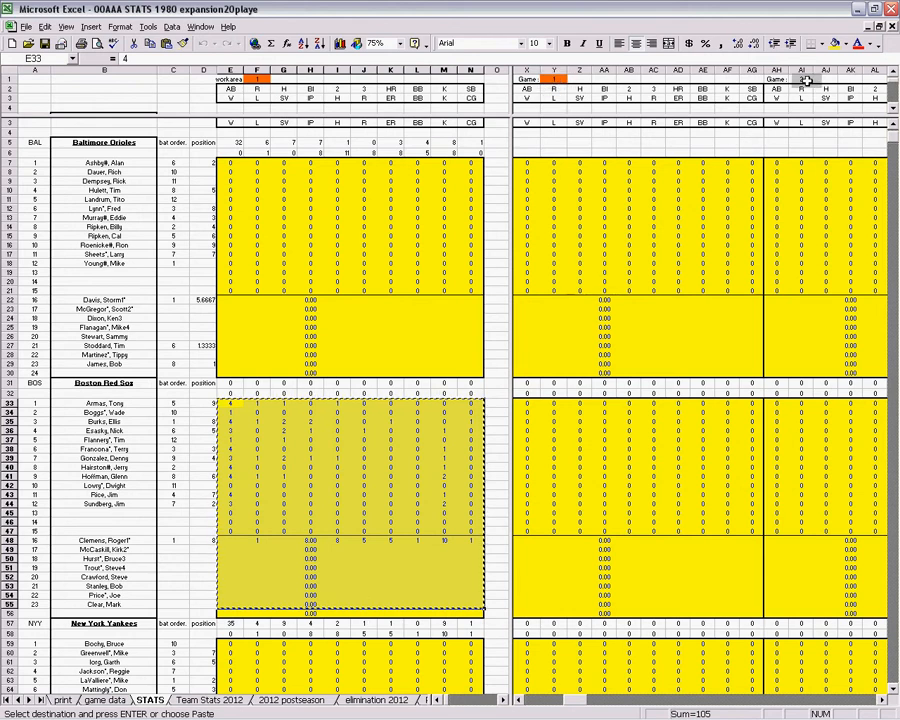
- Look through the STATS sheet's game columns from game 1 to game 16 and on to the TOTAL columns
{"action": "left_click", "coordinate": [677, 485]}
{"action": "key", "text": "Right"}
{"action": "key", "text": "Right"}
{"action": "key", "text": "Right"}
{"action": "key", "text": "Right"}
{"action": "key", "text": "Right"}
{"action": "key", "text": "Right"}
{"action": "key", "text": "Right"}
{"action": "key", "text": "Right"}
{"action": "key", "text": "Right"}
{"action": "key", "text": "Right"}
{"action": "key", "text": "Right"}
{"action": "key", "text": "Right"}
{"action": "key", "text": "Right"}
{"action": "key", "text": "Right"}
{"action": "key", "text": "Right"}
{"action": "key", "text": "Right"}
{"action": "key", "text": "Right"}
{"action": "key", "text": "Right"}
{"action": "key", "text": "Right"}
{"action": "key", "text": "Right"}
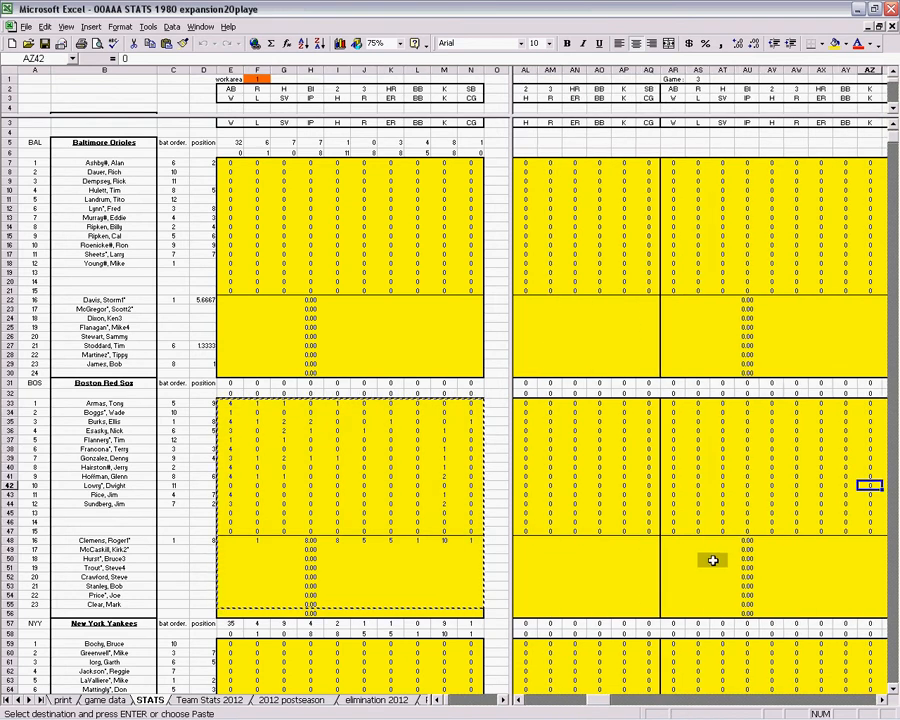
{"action": "left_click", "coordinate": [746, 291]}
{"action": "key", "text": "Right"}
{"action": "key", "text": "Right"}
{"action": "key", "text": "Right"}
{"action": "key", "text": "Right"}
{"action": "key", "text": "Right"}
{"action": "key", "text": "Right"}
{"action": "key", "text": "Right"}
{"action": "key", "text": "Right"}
{"action": "key", "text": "Right"}
{"action": "key", "text": "Right"}
{"action": "key", "text": "Right"}
{"action": "key", "text": "Right"}
{"action": "key", "text": "Right"}
{"action": "key", "text": "Right"}
{"action": "key", "text": "Right"}
{"action": "key", "text": "Right"}
{"action": "key", "text": "Right"}
{"action": "key", "text": "Right"}
{"action": "key", "text": "Right"}
{"action": "key", "text": "Right"}
{"action": "key", "text": "Right"}
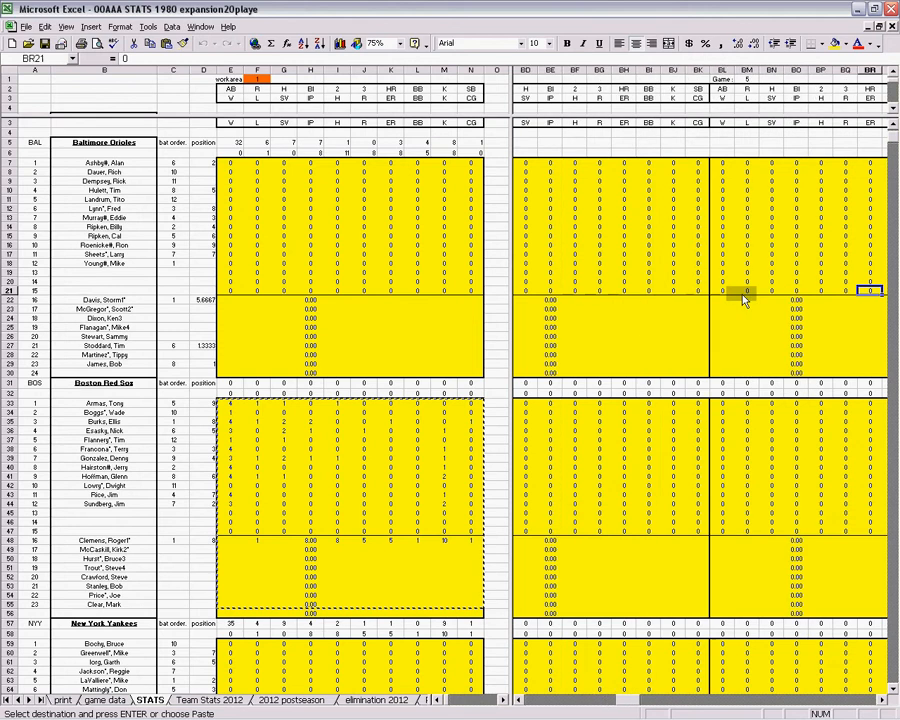
{"action": "key", "text": "Right"}
{"action": "key", "text": "Right"}
{"action": "key", "text": "Right"}
{"action": "key", "text": "Right"}
{"action": "key", "text": "Right"}
{"action": "key", "text": "Right"}
{"action": "key", "text": "Right"}
{"action": "key", "text": "Right"}
{"action": "key", "text": "Right"}
{"action": "key", "text": "Right"}
{"action": "key", "text": "Right"}
{"action": "key", "text": "Right"}
{"action": "key", "text": "Right"}
{"action": "key", "text": "Right"}
{"action": "key", "text": "Right"}
{"action": "key", "text": "Right"}
{"action": "key", "text": "Right"}
{"action": "key", "text": "Right"}
{"action": "key", "text": "Right"}
{"action": "key", "text": "Right"}
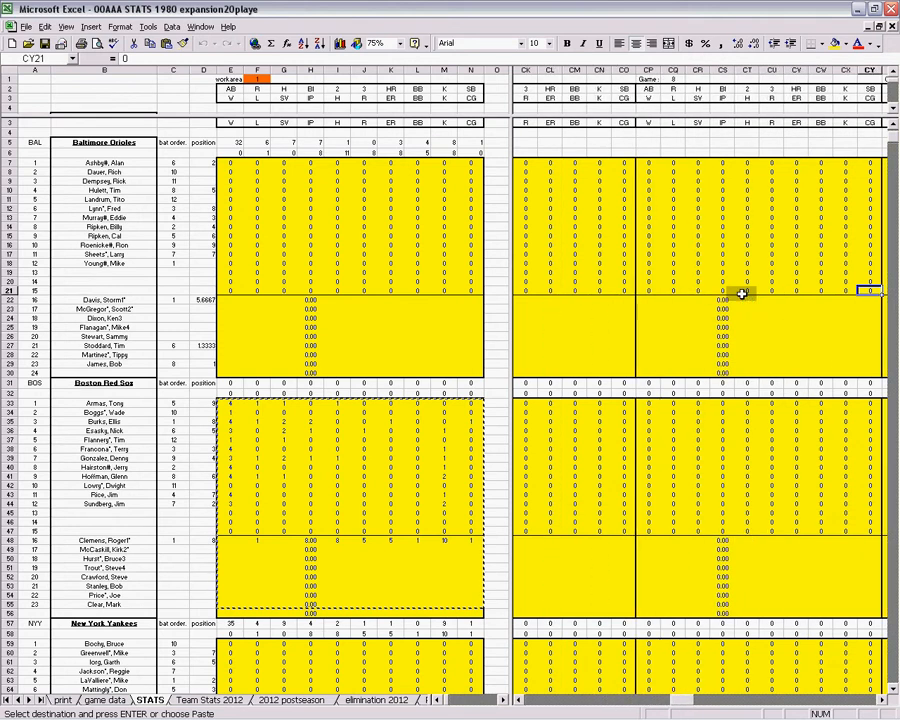
{"action": "key", "text": "Right"}
{"action": "key", "text": "Right"}
{"action": "key", "text": "Right"}
{"action": "key", "text": "Right"}
{"action": "key", "text": "Right"}
{"action": "key", "text": "Right"}
{"action": "key", "text": "Right"}
{"action": "key", "text": "Right"}
{"action": "key", "text": "Right"}
{"action": "key", "text": "Right"}
{"action": "key", "text": "Right"}
{"action": "key", "text": "Right"}
{"action": "key", "text": "Right"}
{"action": "key", "text": "Right"}
{"action": "key", "text": "Right"}
{"action": "key", "text": "Right"}
{"action": "key", "text": "Right"}
{"action": "key", "text": "Right"}
{"action": "key", "text": "Right"}
{"action": "key", "text": "Right"}
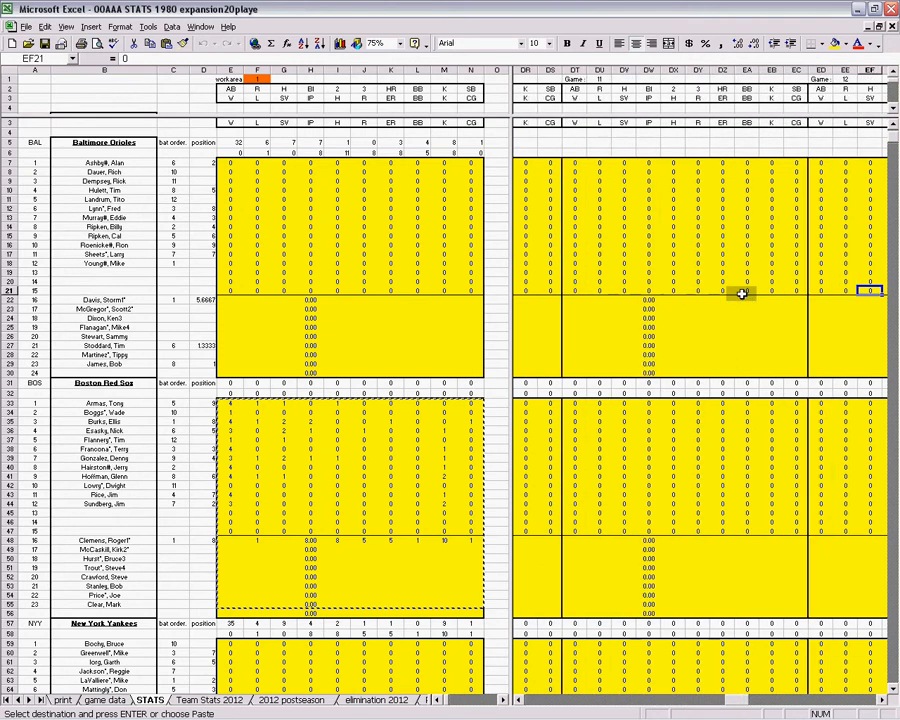
{"action": "key", "text": "Right"}
{"action": "key", "text": "Right"}
{"action": "key", "text": "Right"}
{"action": "key", "text": "Right"}
{"action": "key", "text": "Right"}
{"action": "key", "text": "Right"}
{"action": "key", "text": "Right"}
{"action": "key", "text": "Right"}
{"action": "key", "text": "Right"}
{"action": "key", "text": "Right"}
{"action": "key", "text": "Right"}
{"action": "key", "text": "Right"}
{"action": "key", "text": "Right"}
{"action": "key", "text": "Right"}
{"action": "key", "text": "Right"}
{"action": "key", "text": "Right"}
{"action": "key", "text": "Right"}
{"action": "key", "text": "Right"}
{"action": "key", "text": "Right"}
{"action": "key", "text": "Right"}
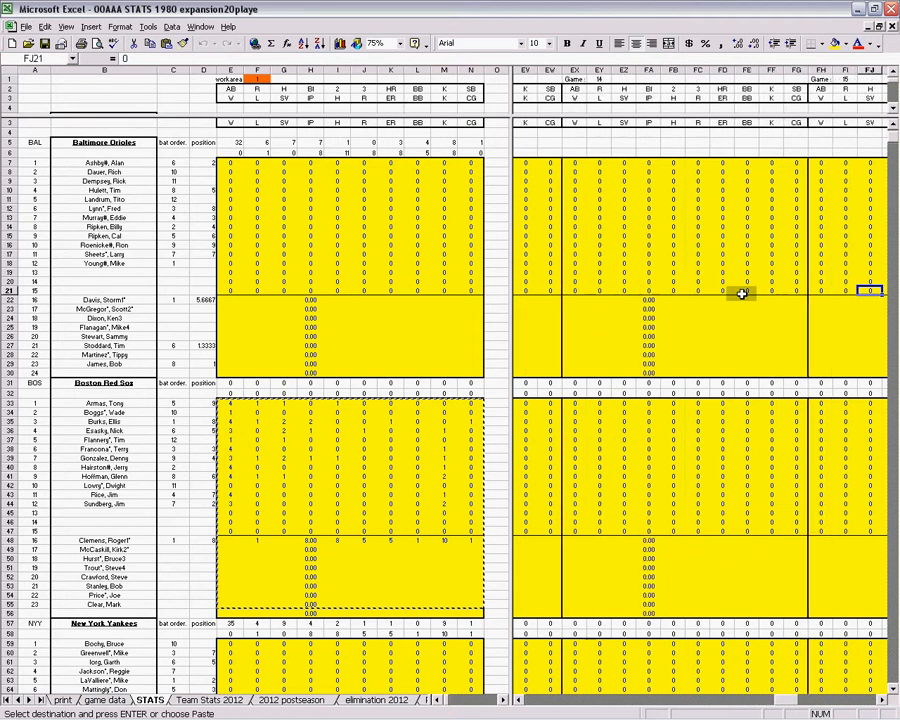
{"action": "key", "text": "Right"}
{"action": "key", "text": "Right"}
{"action": "key", "text": "Right"}
{"action": "key", "text": "Right"}
{"action": "key", "text": "Right"}
{"action": "key", "text": "Right"}
{"action": "key", "text": "Right"}
{"action": "key", "text": "Right"}
{"action": "key", "text": "Right"}
{"action": "key", "text": "Right"}
{"action": "key", "text": "Right"}
{"action": "key", "text": "Right"}
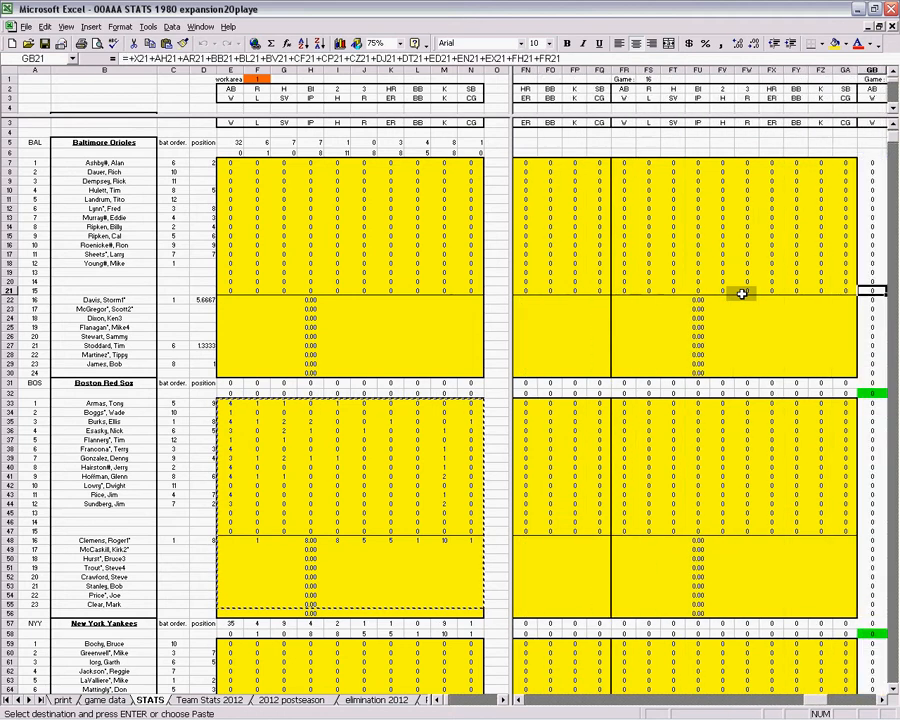
{"action": "key", "text": "Right"}
{"action": "key", "text": "Right"}
{"action": "key", "text": "Right"}
{"action": "key", "text": "Right"}
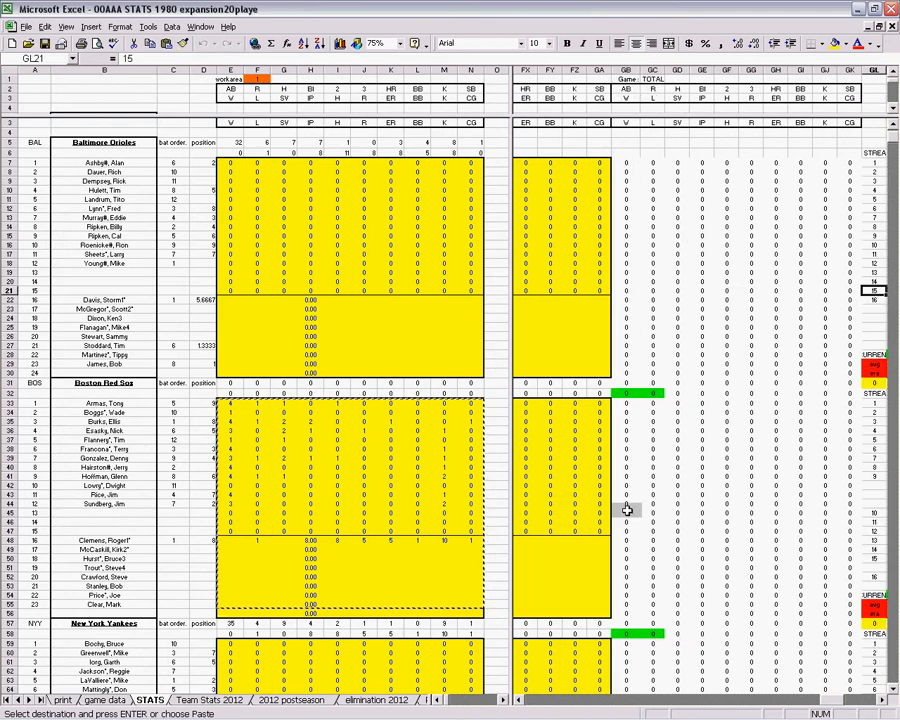
- Paste the copied Boston Red Sox stats as values into the game 1 block of the STATS sheet, starting at X33
{"action": "left_click", "coordinate": [556, 477]}
{"action": "key", "text": "Left"}
{"action": "key", "text": "Left"}
{"action": "key", "text": "Left"}
{"action": "key", "text": "Left"}
{"action": "key", "text": "Left"}
{"action": "key", "text": "Left"}
{"action": "key", "text": "Left"}
{"action": "key", "text": "Left"}
{"action": "key", "text": "Left"}
{"action": "key", "text": "Left"}
{"action": "key", "text": "Left"}
{"action": "key", "text": "Left"}
{"action": "key", "text": "Left"}
{"action": "key", "text": "Left"}
{"action": "key", "text": "Left"}
{"action": "key", "text": "Left"}
{"action": "key", "text": "Left"}
{"action": "key", "text": "Left"}
{"action": "key", "text": "Left"}
{"action": "key", "text": "Left"}
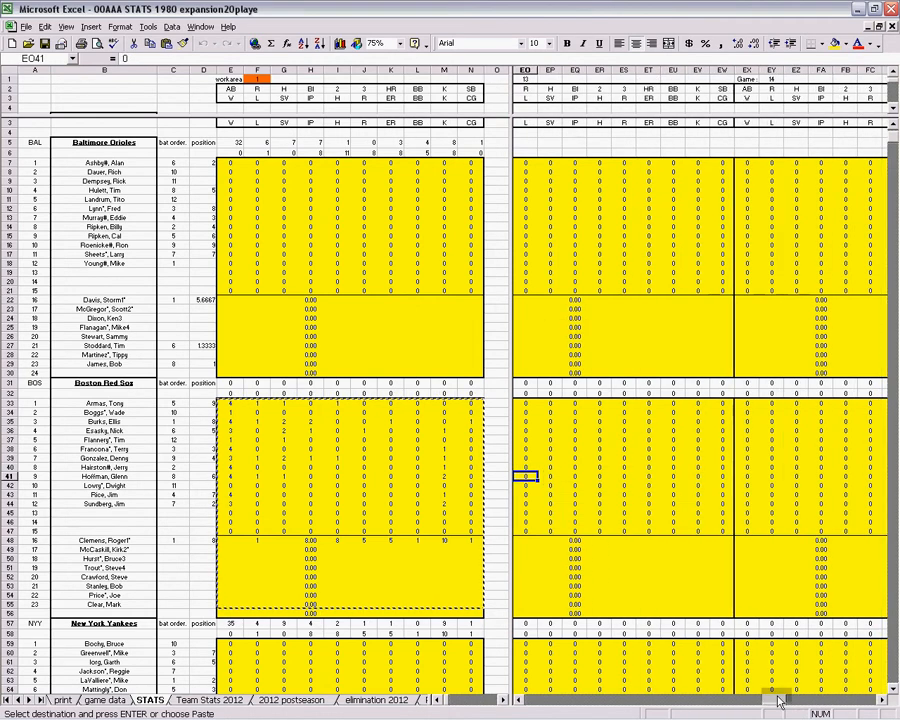
{"action": "left_click_drag", "start_coordinate": [766, 701], "coordinate": [566, 699]}
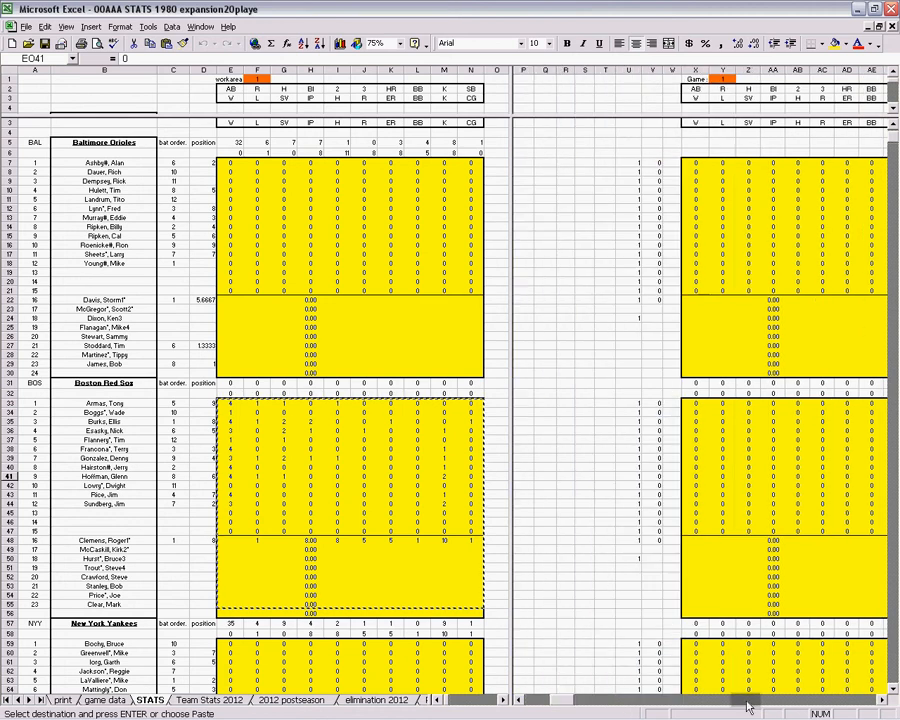
{"action": "left_click", "coordinate": [881, 702]}
{"action": "left_click", "coordinate": [881, 702]}
{"action": "left_click", "coordinate": [881, 702]}
{"action": "left_click", "coordinate": [881, 702]}
{"action": "left_click", "coordinate": [881, 702]}
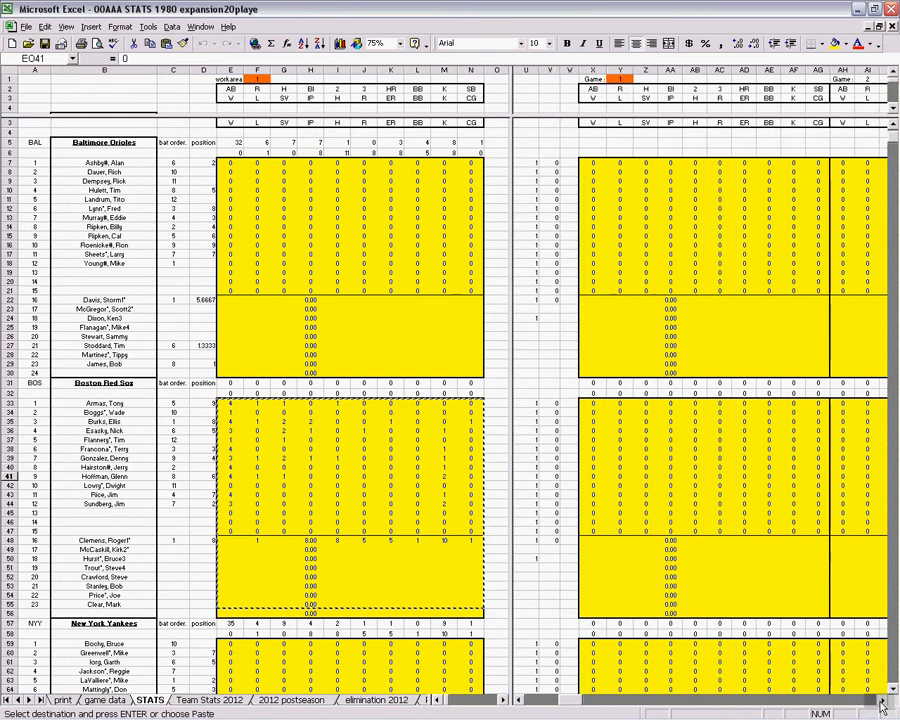
{"action": "left_click", "coordinate": [881, 702]}
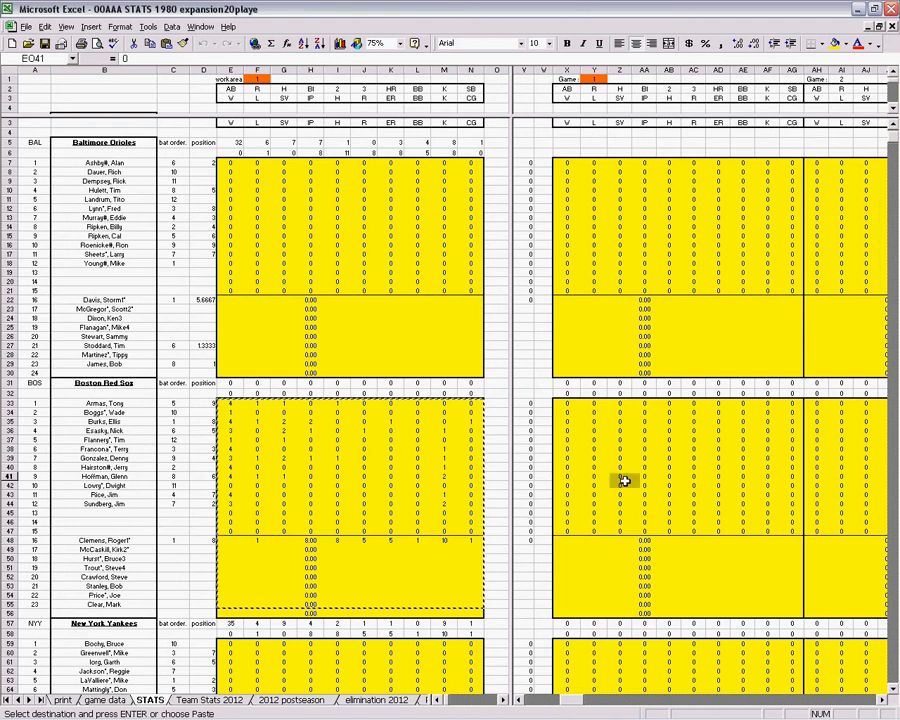
{"action": "left_click", "coordinate": [567, 403]}
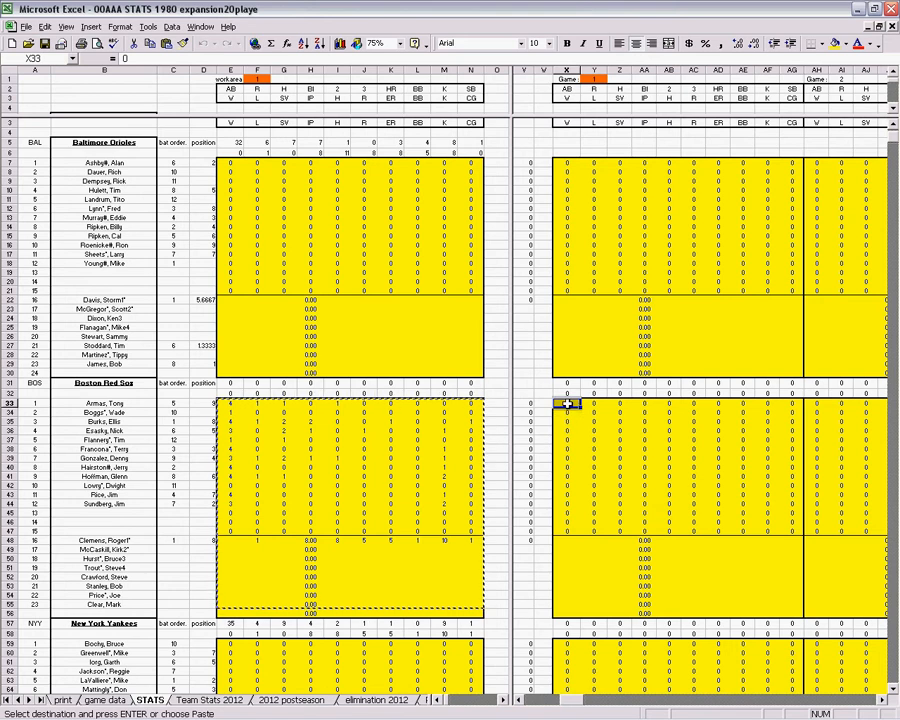
{"action": "right_click", "coordinate": [567, 403]}
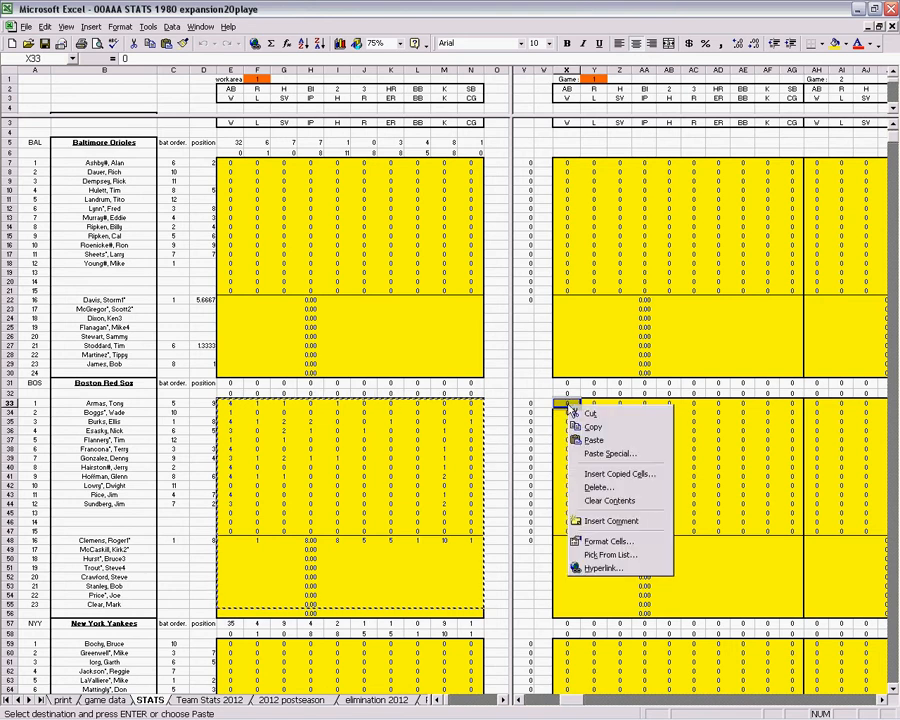
{"action": "left_click", "coordinate": [612, 455]}
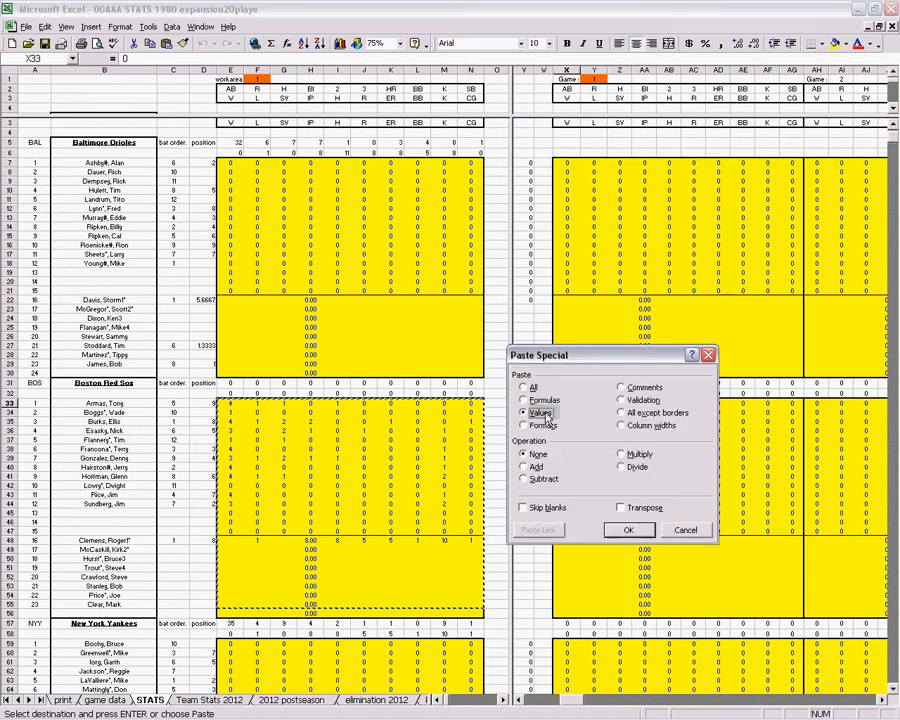
{"action": "left_click", "coordinate": [629, 532]}
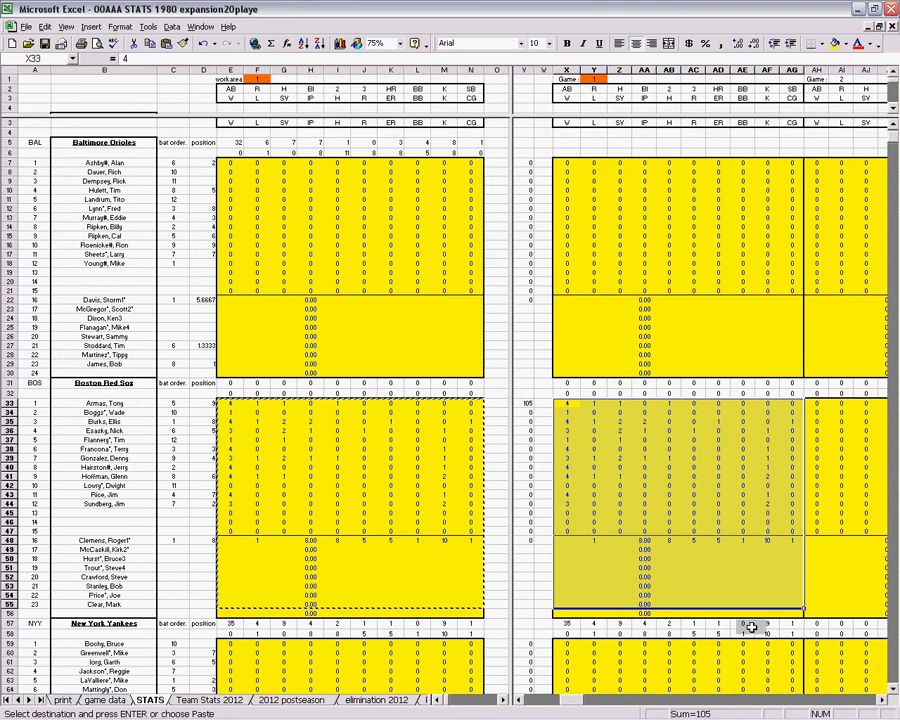
- Look across the Boston rows from game 1 through the later game blocks to the TOTAL and streak columns
{"action": "left_click", "coordinate": [693, 504]}
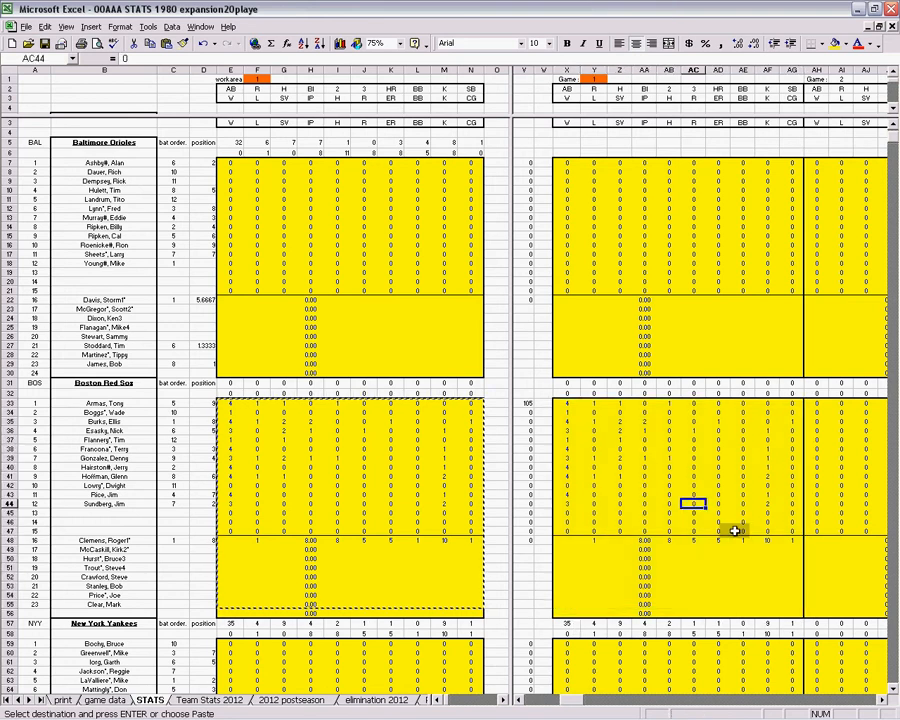
{"action": "key", "text": "Right"}
{"action": "key", "text": "Right"}
{"action": "key", "text": "Right"}
{"action": "key", "text": "Right"}
{"action": "key", "text": "Right"}
{"action": "key", "text": "Right"}
{"action": "key", "text": "Right"}
{"action": "key", "text": "Right"}
{"action": "key", "text": "Right"}
{"action": "key", "text": "Right"}
{"action": "key", "text": "Right"}
{"action": "key", "text": "Right"}
{"action": "key", "text": "Right"}
{"action": "key", "text": "Right"}
{"action": "key", "text": "Right"}
{"action": "key", "text": "Right"}
{"action": "key", "text": "Right"}
{"action": "key", "text": "Right"}
{"action": "key", "text": "Right"}
{"action": "key", "text": "Right"}
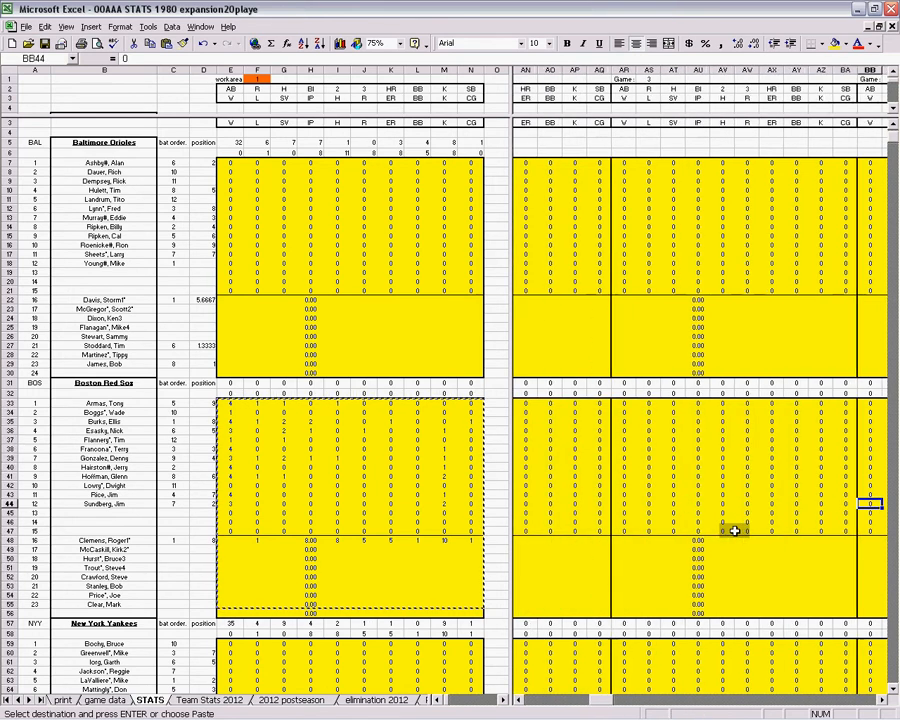
{"action": "key", "text": "Right"}
{"action": "key", "text": "Right"}
{"action": "key", "text": "Right"}
{"action": "key", "text": "Right"}
{"action": "key", "text": "Right"}
{"action": "key", "text": "Right"}
{"action": "key", "text": "Right"}
{"action": "key", "text": "Right"}
{"action": "key", "text": "Right"}
{"action": "key", "text": "Right"}
{"action": "key", "text": "Right"}
{"action": "key", "text": "Right"}
{"action": "key", "text": "Right"}
{"action": "key", "text": "Right"}
{"action": "key", "text": "Right"}
{"action": "key", "text": "Right"}
{"action": "key", "text": "Right"}
{"action": "key", "text": "Right"}
{"action": "key", "text": "Right"}
{"action": "key", "text": "Right"}
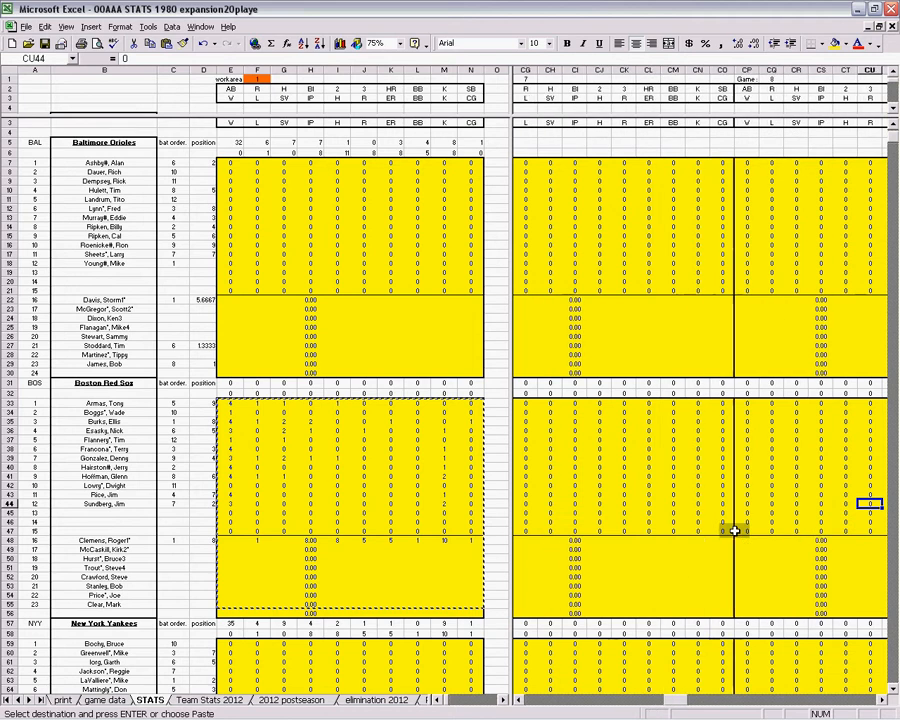
{"action": "key", "text": "Right"}
{"action": "key", "text": "Right"}
{"action": "key", "text": "Right"}
{"action": "key", "text": "Right"}
{"action": "key", "text": "Right"}
{"action": "key", "text": "Right"}
{"action": "key", "text": "Right"}
{"action": "key", "text": "Right"}
{"action": "key", "text": "Right"}
{"action": "key", "text": "Right"}
{"action": "key", "text": "Right"}
{"action": "key", "text": "Right"}
{"action": "key", "text": "Right"}
{"action": "key", "text": "Right"}
{"action": "key", "text": "Right"}
{"action": "key", "text": "Right"}
{"action": "key", "text": "Right"}
{"action": "key", "text": "Right"}
{"action": "key", "text": "Right"}
{"action": "key", "text": "Right"}
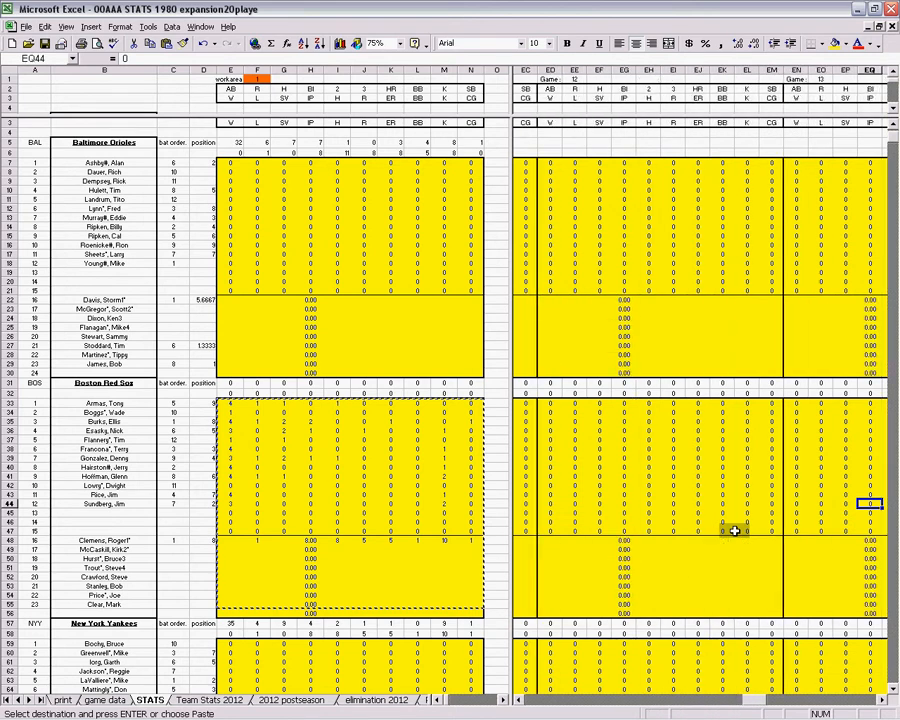
{"action": "key", "text": "Right"}
{"action": "key", "text": "Right"}
{"action": "key", "text": "Right"}
{"action": "key", "text": "Right"}
{"action": "key", "text": "Right"}
{"action": "key", "text": "Right"}
{"action": "key", "text": "Right"}
{"action": "key", "text": "Right"}
{"action": "key", "text": "Right"}
{"action": "key", "text": "Right"}
{"action": "key", "text": "Right"}
{"action": "key", "text": "Right"}
{"action": "key", "text": "Right"}
{"action": "key", "text": "Right"}
{"action": "key", "text": "Right"}
{"action": "key", "text": "Right"}
{"action": "key", "text": "Right"}
{"action": "key", "text": "Right"}
{"action": "key", "text": "Right"}
{"action": "key", "text": "Right"}
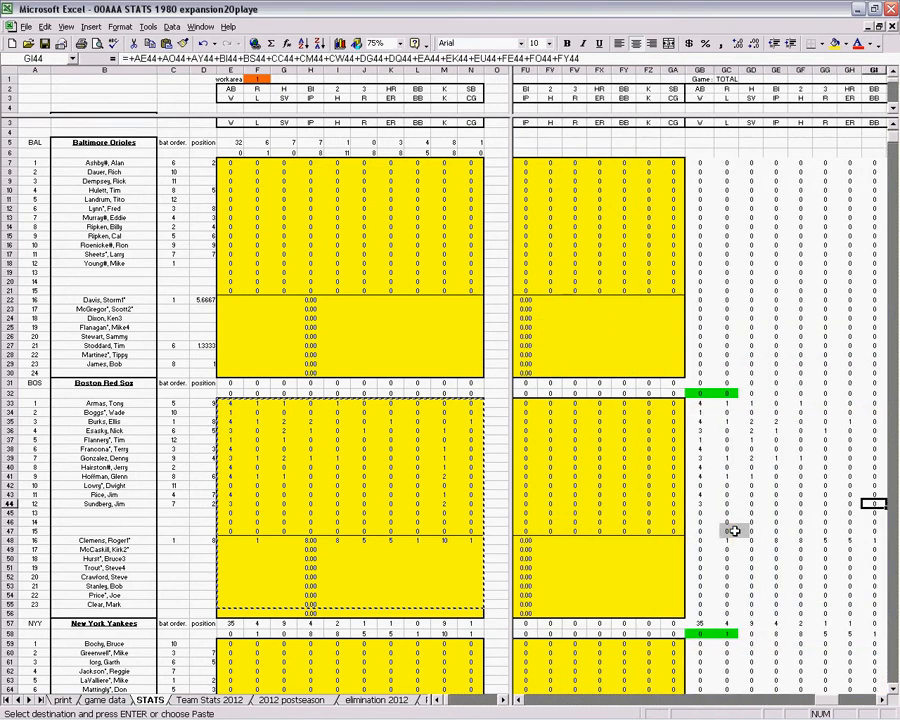
{"action": "key", "text": "Right"}
{"action": "key", "text": "Right"}
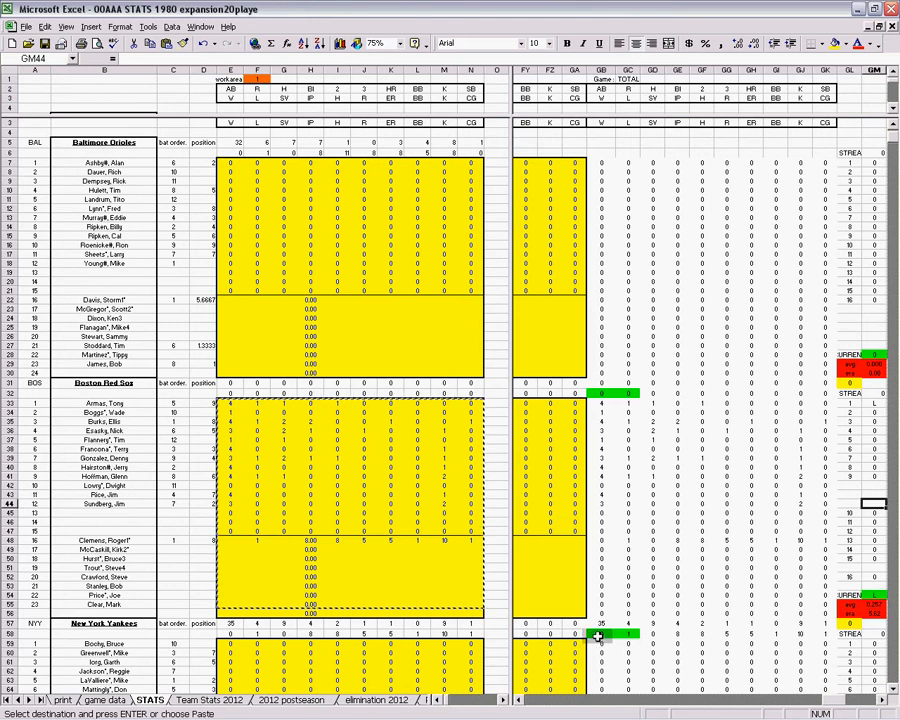
- Examine the formula in the yellow cell GL57 and the Boston pitchers' TOTAL innings pitched in GE48:GE55
{"action": "left_click", "coordinate": [883, 699]}
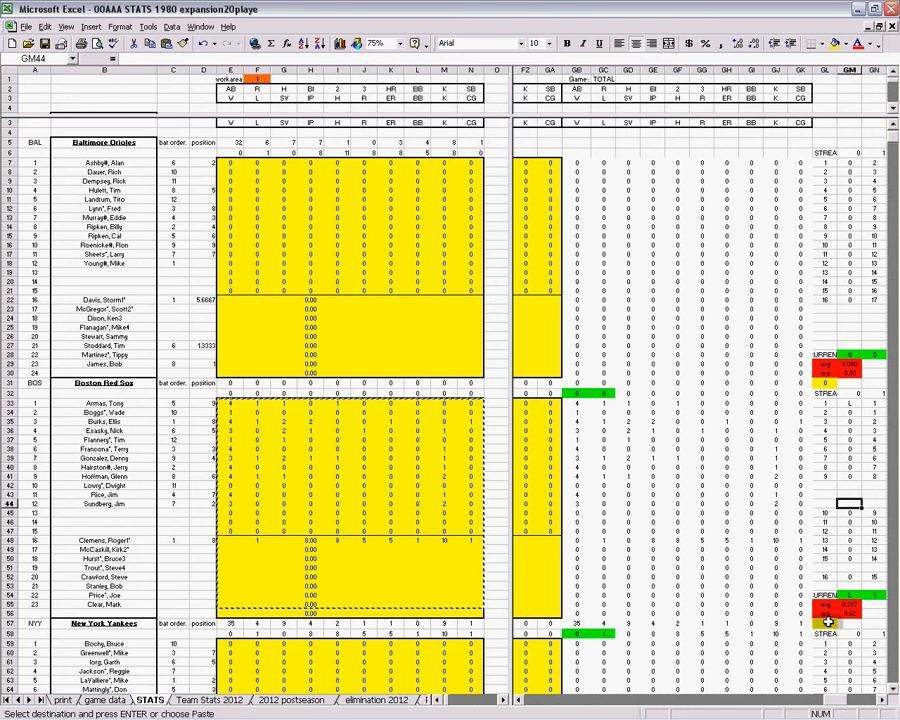
{"action": "left_click", "coordinate": [828, 622]}
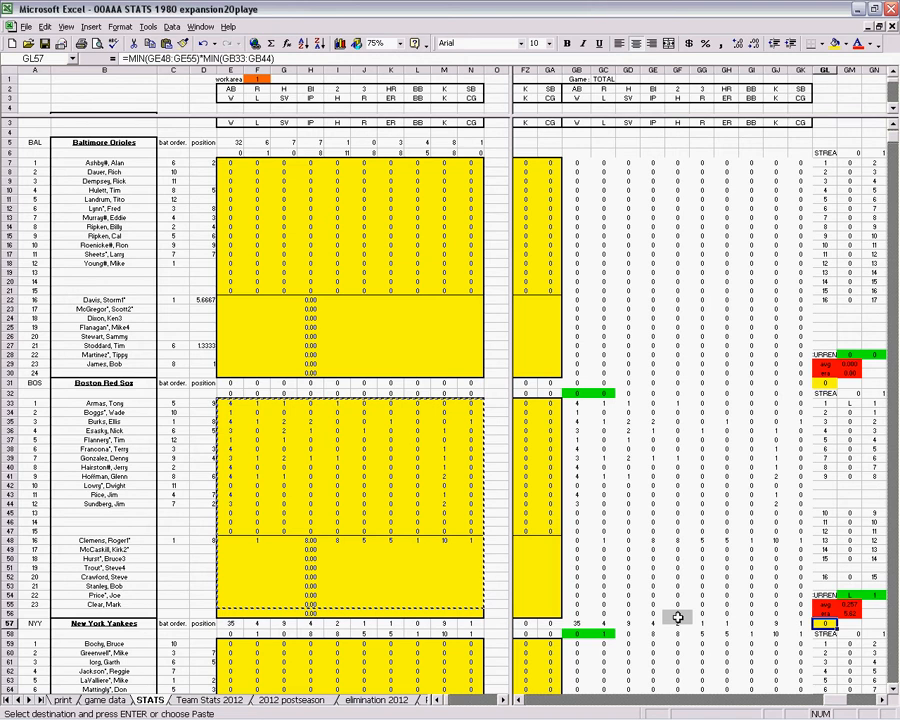
{"action": "key", "text": "Left"}
{"action": "key", "text": "Left"}
{"action": "key", "text": "Left"}
{"action": "key", "text": "Left"}
{"action": "key", "text": "Left"}
{"action": "key", "text": "Left"}
{"action": "key", "text": "Left"}
{"action": "key", "text": "Left"}
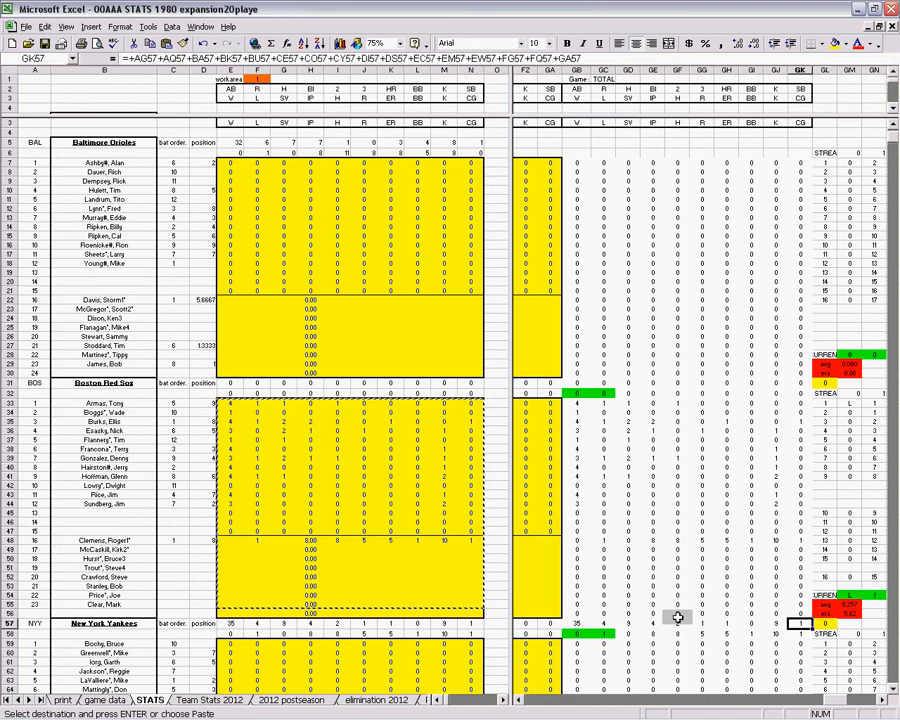
{"action": "key", "text": "Up"}
{"action": "key", "text": "Up"}
{"action": "key", "text": "Up"}
{"action": "key", "text": "Up"}
{"action": "key", "text": "Up"}
{"action": "key", "text": "Up"}
{"action": "key", "text": "Up"}
{"action": "key", "text": "Up"}
{"action": "key", "text": "Up"}
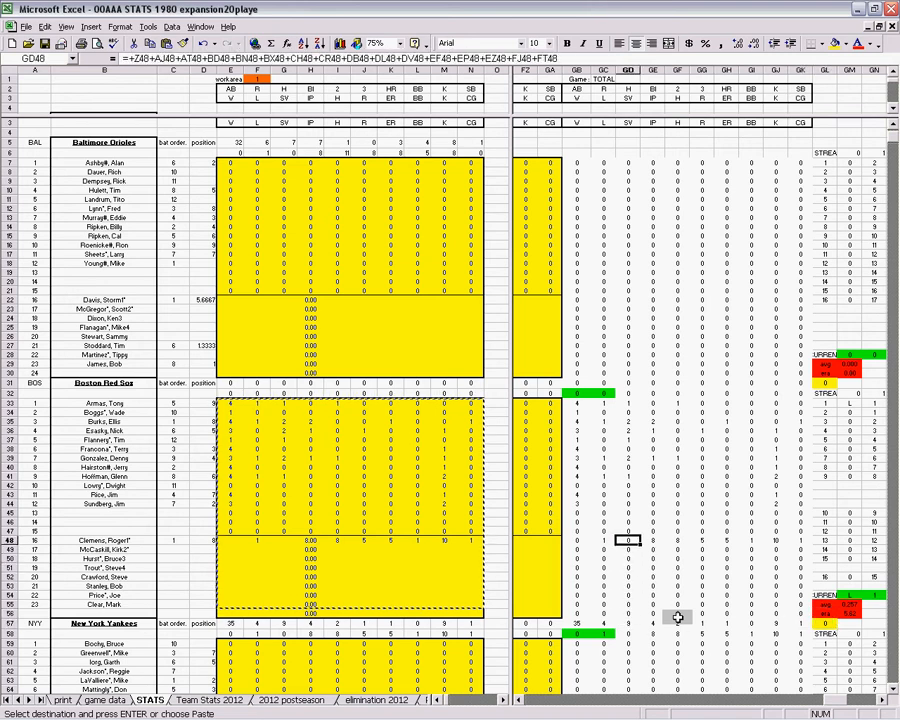
{"action": "key", "text": "Right"}
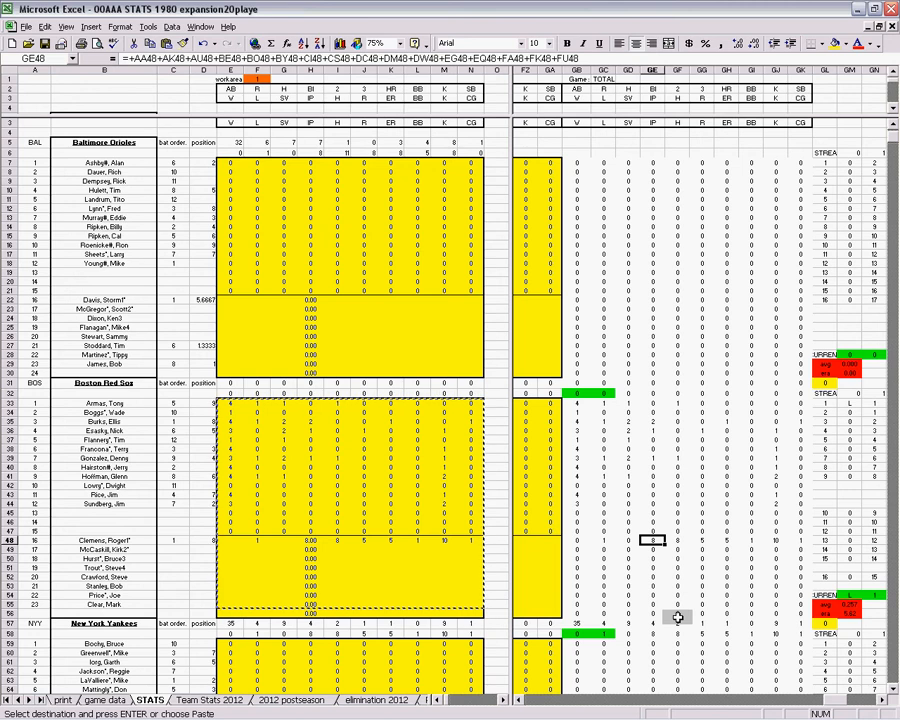
{"action": "key", "text": "Down"}
{"action": "key", "text": "Down"}
{"action": "key", "text": "Down"}
{"action": "key", "text": "Down"}
{"action": "key", "text": "Down"}
{"action": "key", "text": "Down"}
{"action": "key", "text": "Down"}
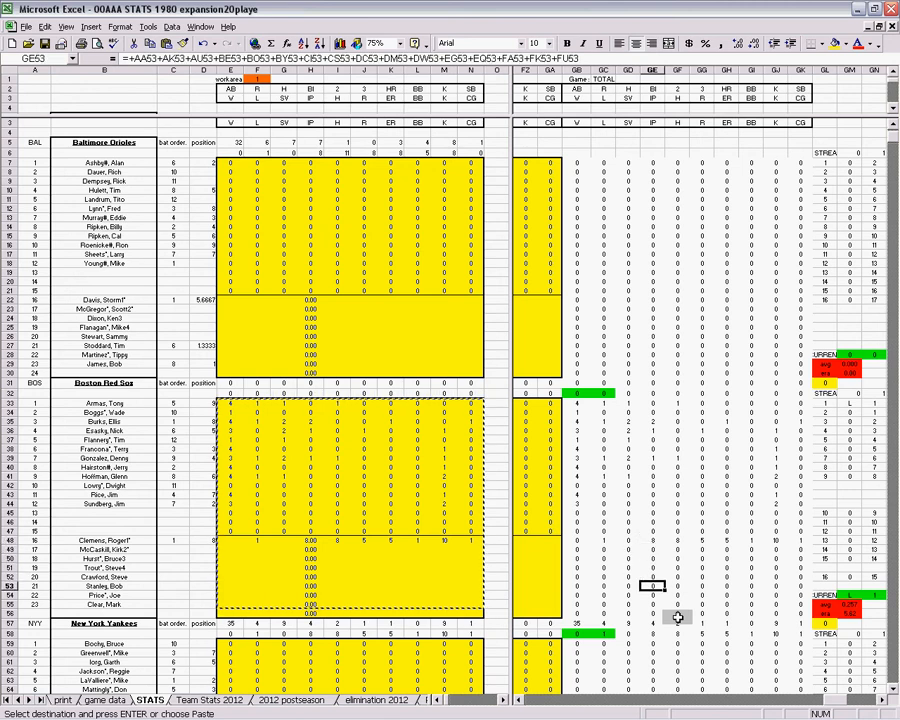
{"action": "key", "text": "Up"}
{"action": "key", "text": "Up"}
{"action": "key", "text": "Up"}
{"action": "key", "text": "Up"}
{"action": "key", "text": "Up"}
{"action": "key", "text": "Up"}
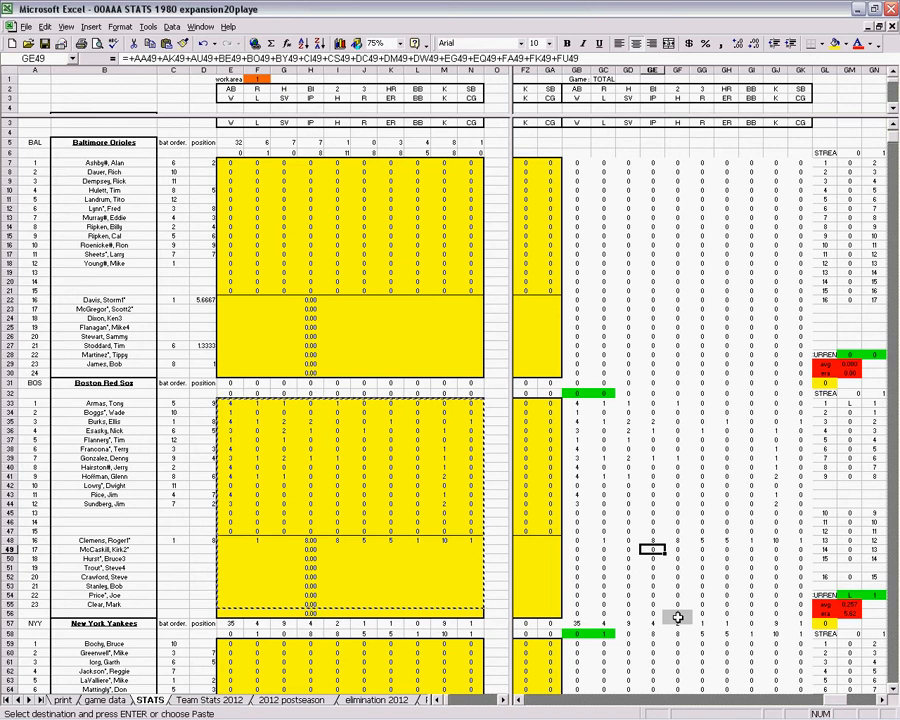
{"action": "key", "text": "Down"}
{"action": "key", "text": "Down"}
{"action": "key", "text": "Down"}
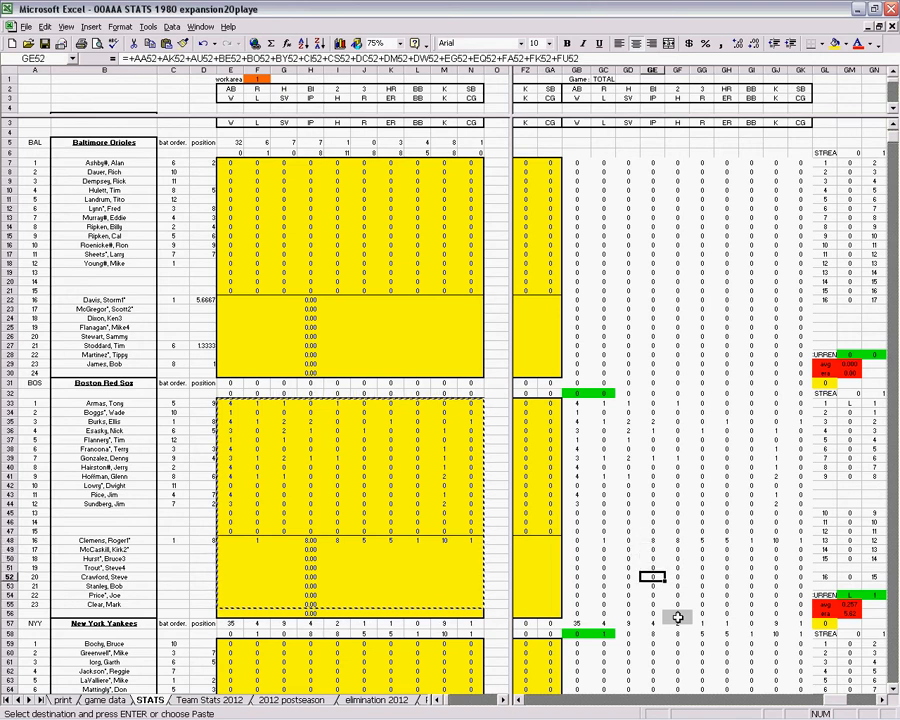
- Examine the Boston batters' season at-bats in the TOTAL cells GB33:GB44
{"action": "key", "text": "Left"}
{"action": "key", "text": "Left"}
{"action": "key", "text": "Left"}
{"action": "key", "text": "Up"}
{"action": "key", "text": "Up"}
{"action": "key", "text": "Up"}
{"action": "key", "text": "Up"}
{"action": "key", "text": "Up"}
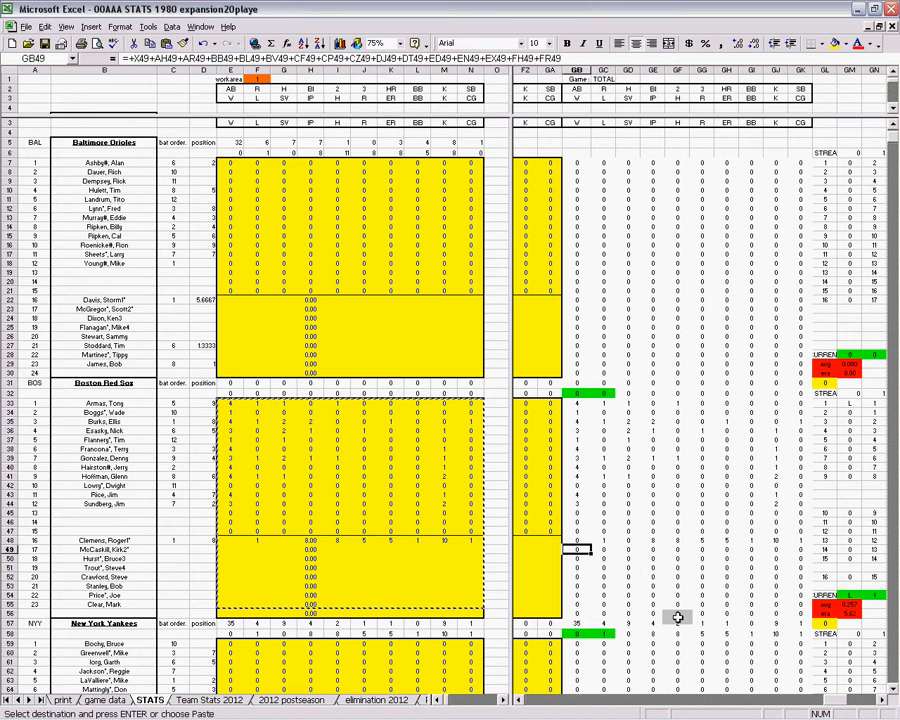
{"action": "key", "text": "Up"}
{"action": "key", "text": "Up"}
{"action": "key", "text": "Up"}
{"action": "key", "text": "Up"}
{"action": "key", "text": "Up"}
{"action": "key", "text": "Up"}
{"action": "key", "text": "Up"}
{"action": "key", "text": "Up"}
{"action": "key", "text": "Up"}
{"action": "key", "text": "Up"}
{"action": "key", "text": "Up"}
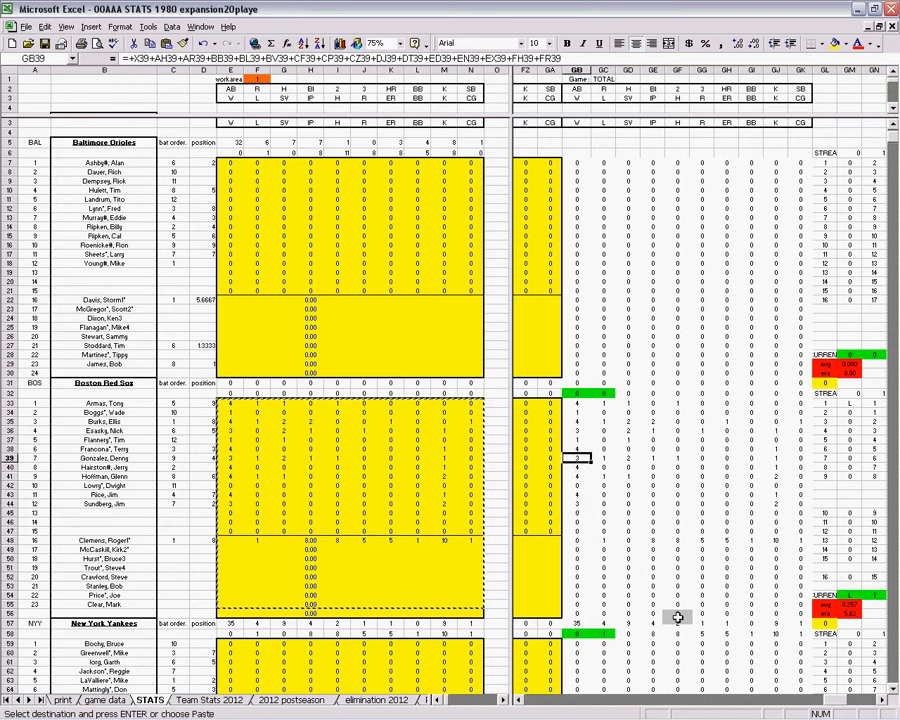
{"action": "key", "text": "Up"}
{"action": "key", "text": "Up"}
{"action": "key", "text": "Up"}
{"action": "key", "text": "Down"}
{"action": "key", "text": "Down"}
{"action": "key", "text": "Down"}
{"action": "key", "text": "Down"}
{"action": "key", "text": "Down"}
{"action": "key", "text": "Down"}
{"action": "key", "text": "Down"}
{"action": "key", "text": "Down"}
{"action": "key", "text": "Down"}
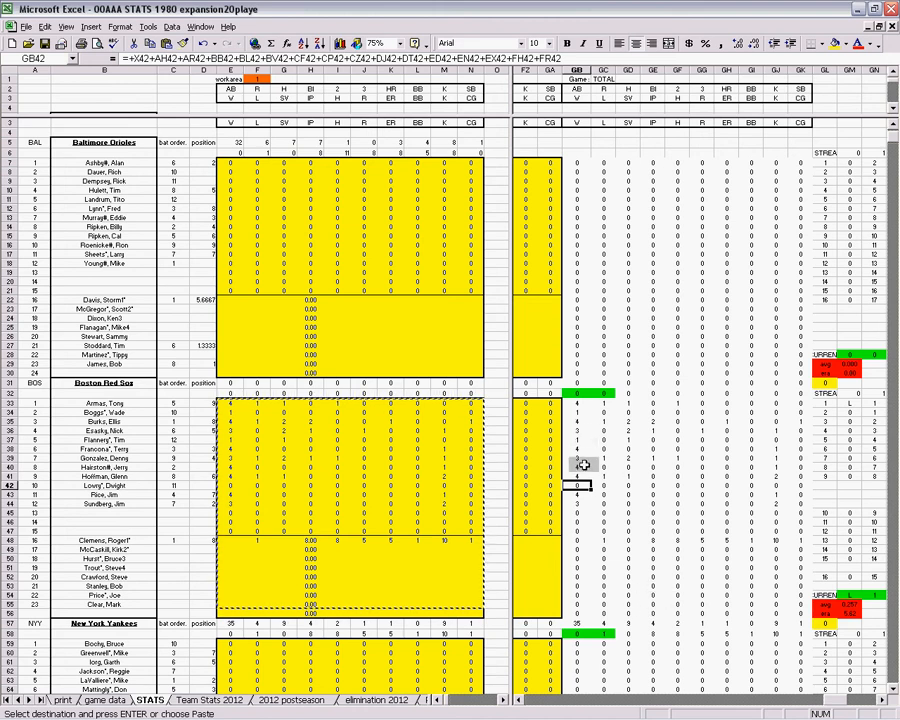
- Review the formula in the yellow cell GL57 against the Boston pitchers' TOTAL cells in rows 52 to 55
{"action": "left_click", "coordinate": [825, 622]}
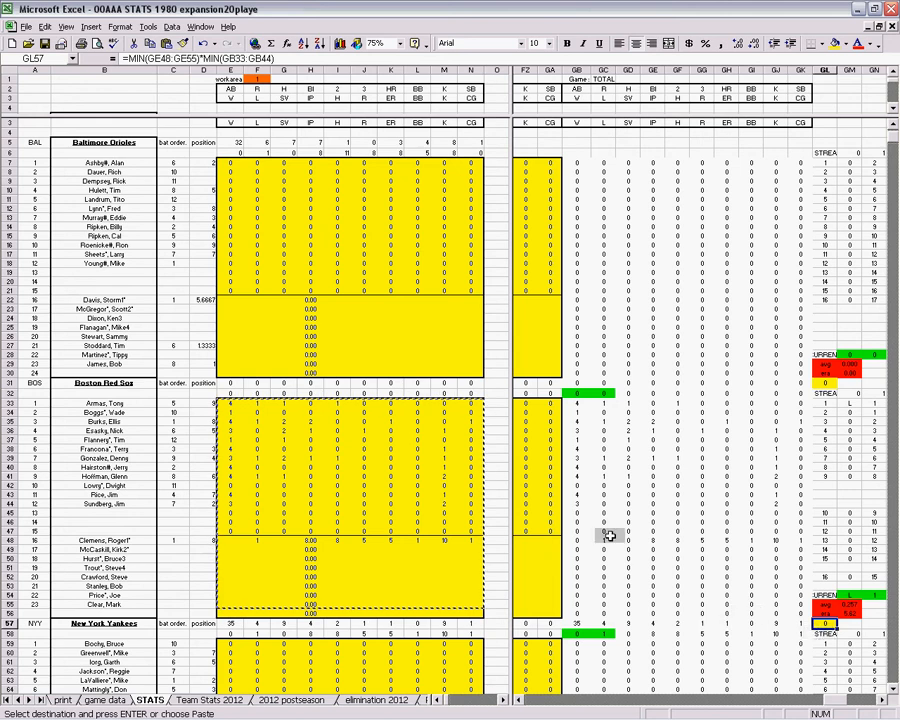
{"action": "left_click", "coordinate": [603, 577]}
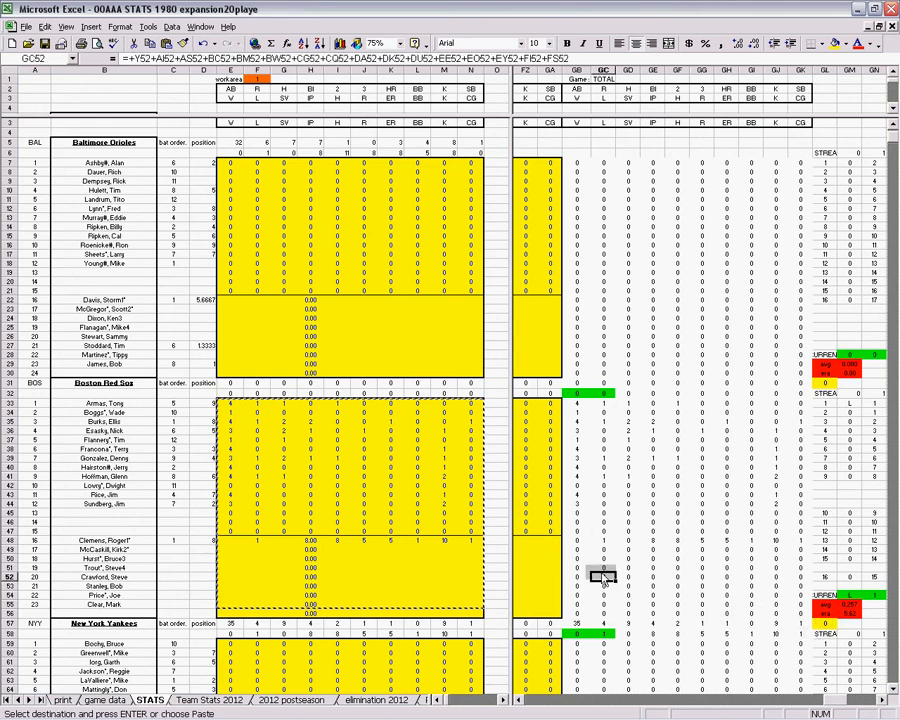
{"action": "key", "text": "Right"}
{"action": "key", "text": "Right"}
{"action": "key", "text": "Right"}
{"action": "key", "text": "Right"}
{"action": "key", "text": "Right"}
{"action": "key", "text": "Right"}
{"action": "key", "text": "Right"}
{"action": "key", "text": "Down"}
{"action": "key", "text": "Down"}
{"action": "key", "text": "Right"}
{"action": "key", "text": "Down"}
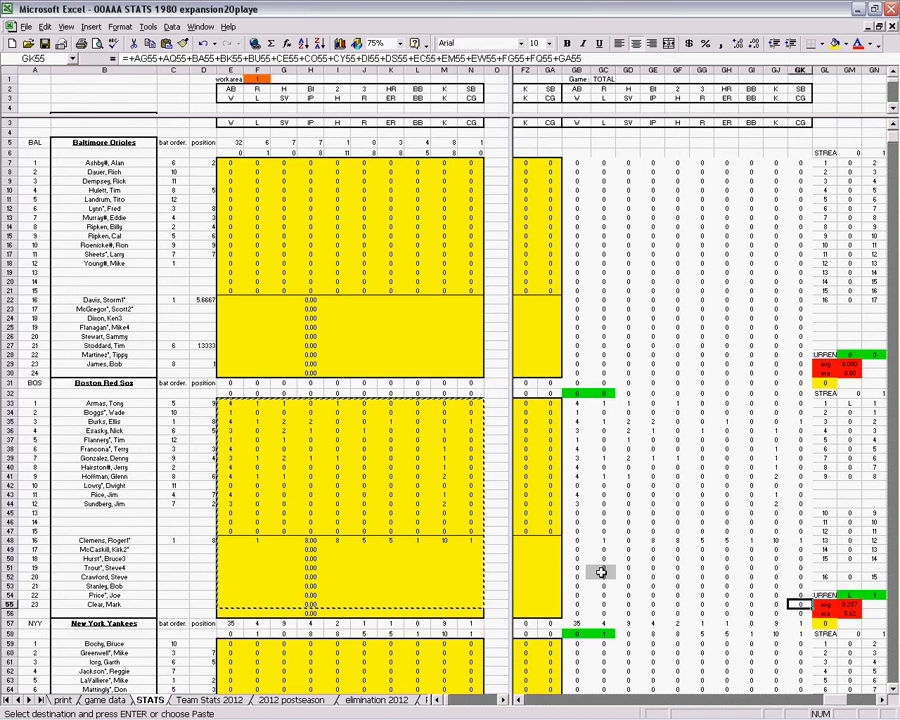
{"action": "key", "text": "Right"}
{"action": "key", "text": "Down"}
{"action": "key", "text": "Down"}
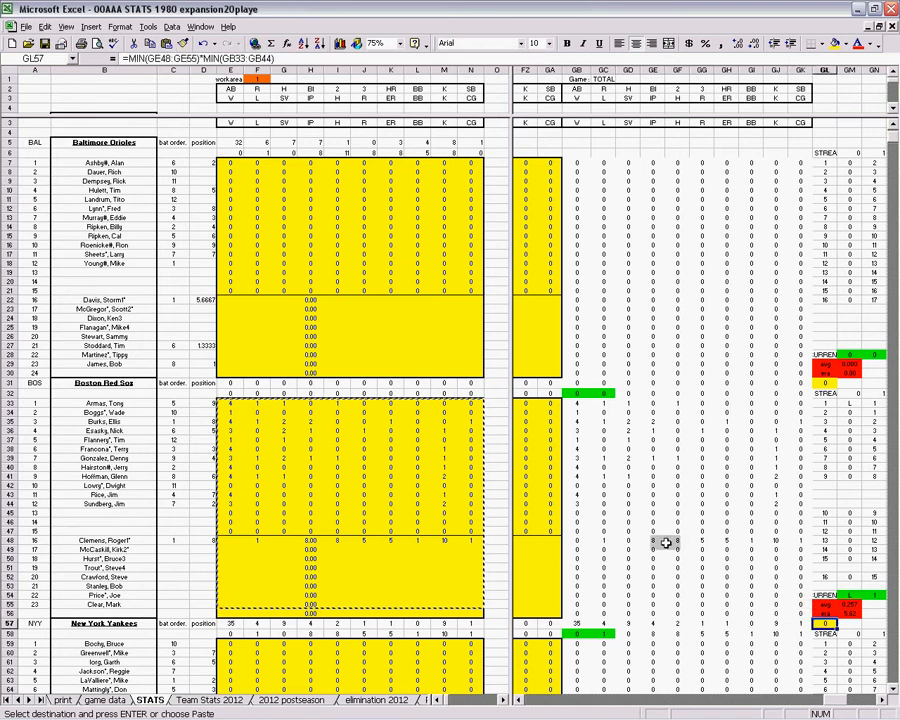
- Inspect the yellow cell GL31 above the Boston totals and the Boston batter listed in row 42
{"action": "left_click", "coordinate": [826, 383]}
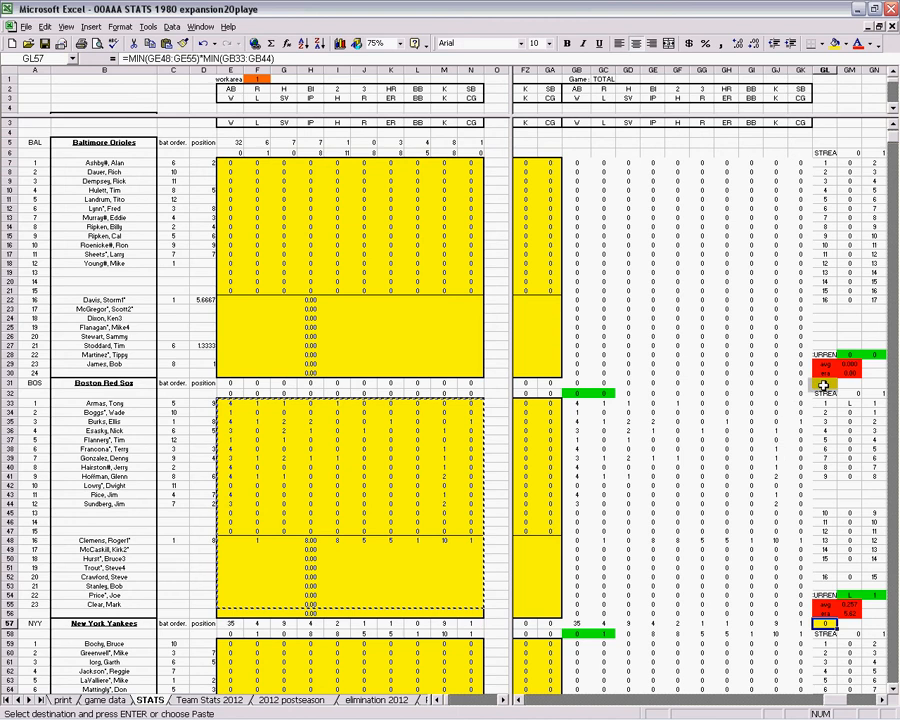
{"action": "left_click", "coordinate": [546, 521]}
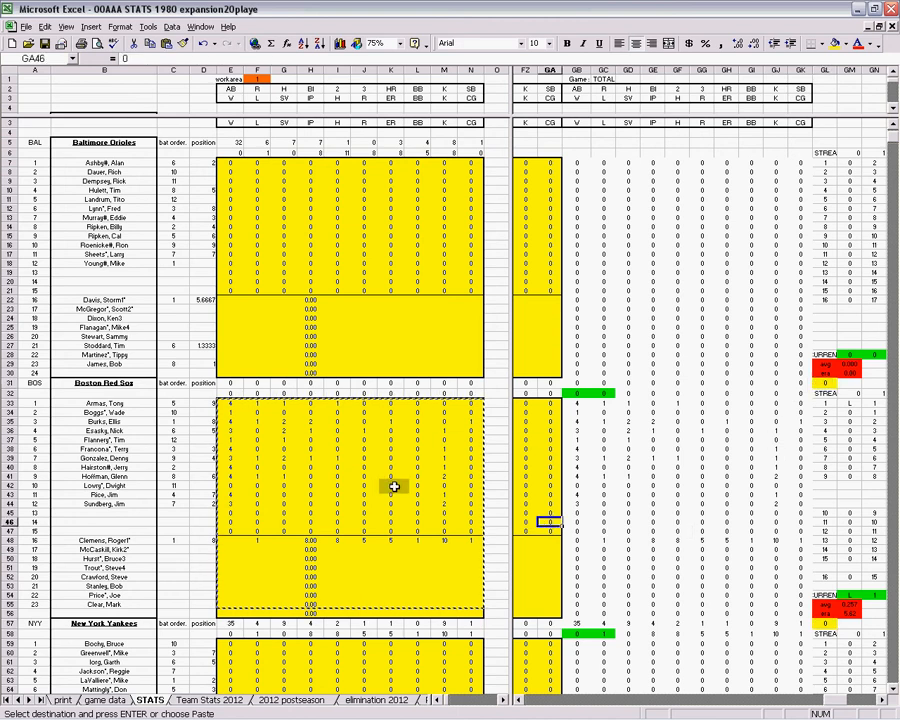
{"action": "left_click", "coordinate": [112, 486]}
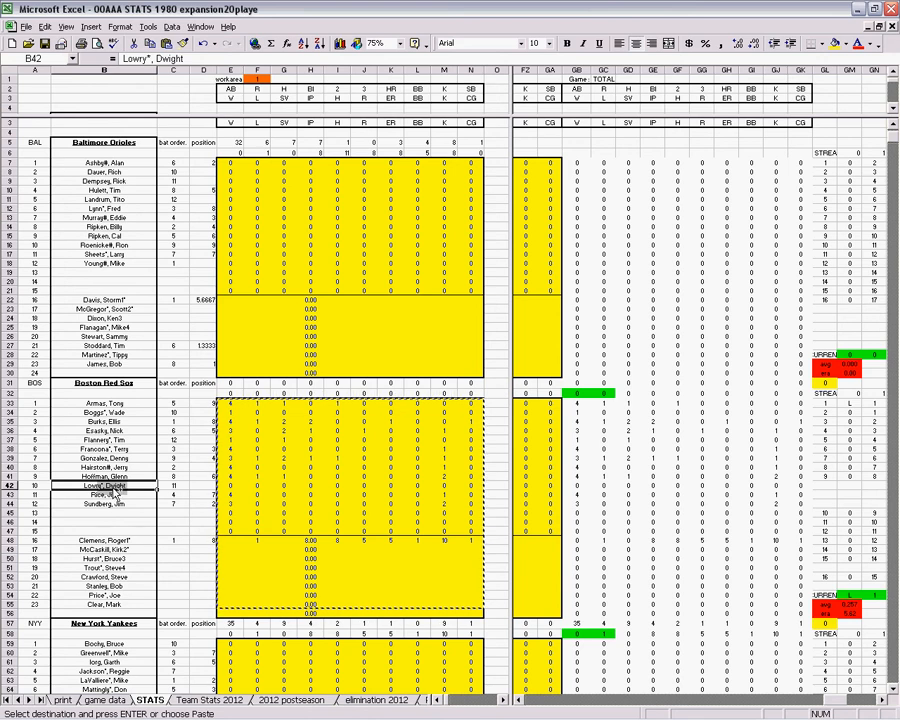
- Copy the California Angels stats in E319:N341 and paste them as values into the game 1 block starting at X319
{"action": "key", "text": "ctrl+c"}
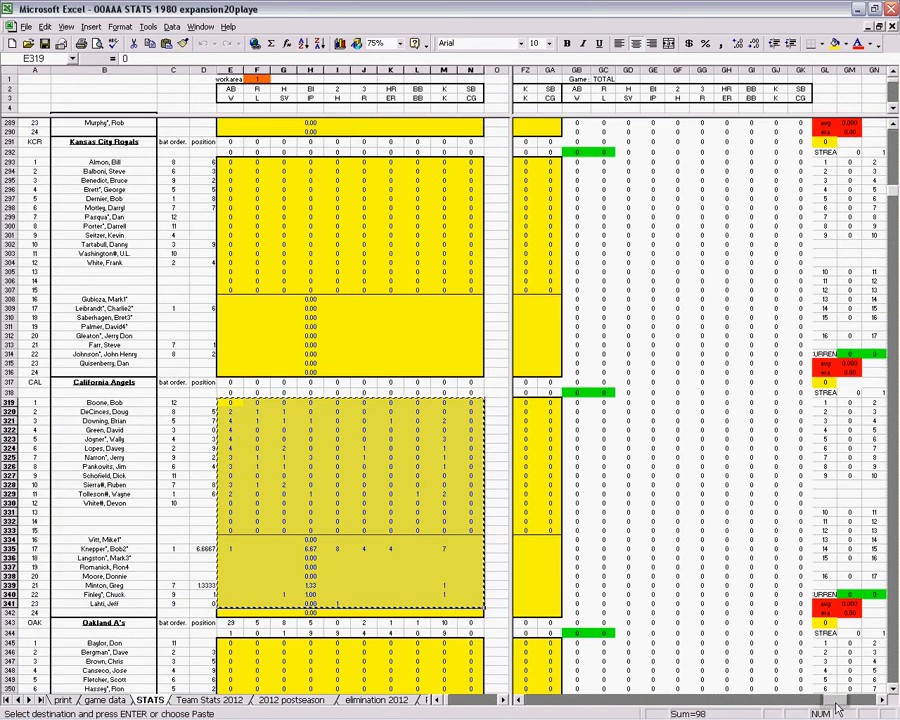
{"action": "left_click_drag", "start_coordinate": [837, 702], "coordinate": [527, 709]}
{"action": "left_click", "coordinate": [520, 700]}
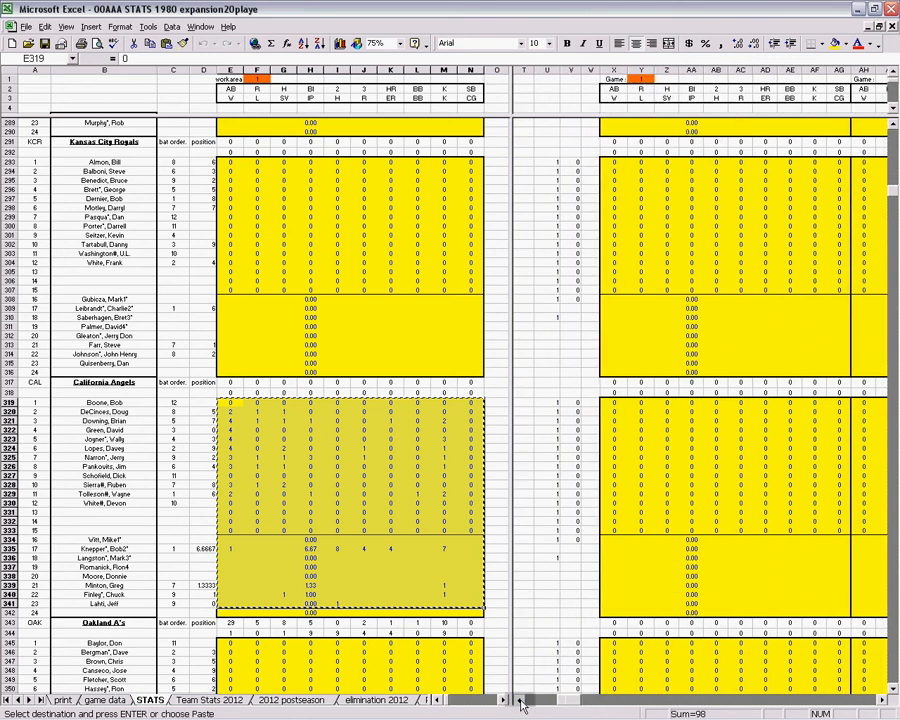
{"action": "right_click", "coordinate": [634, 404]}
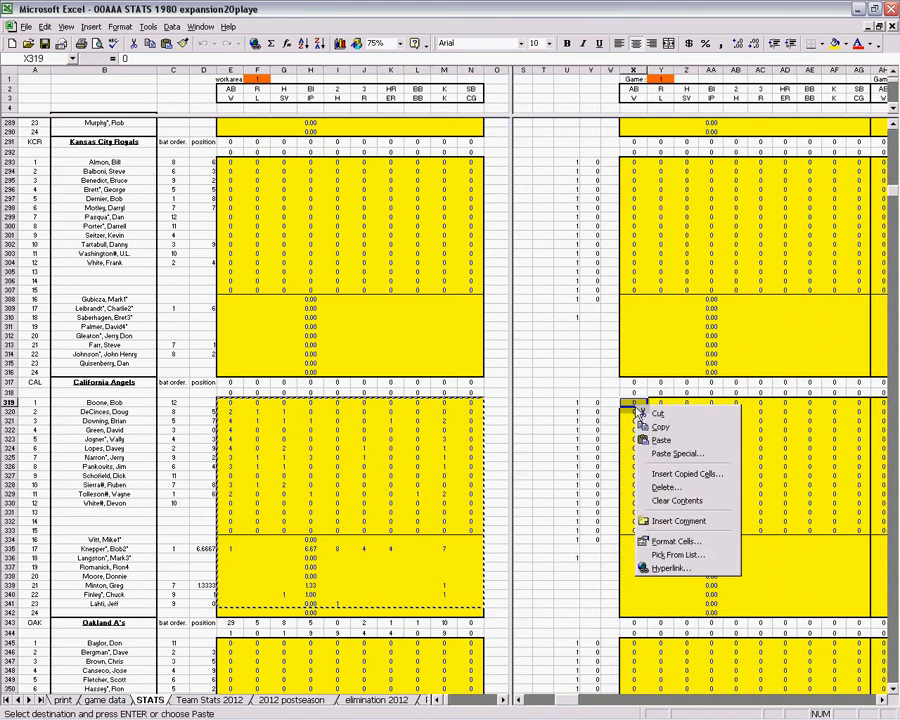
{"action": "left_click", "coordinate": [673, 455]}
{"action": "left_click", "coordinate": [588, 412]}
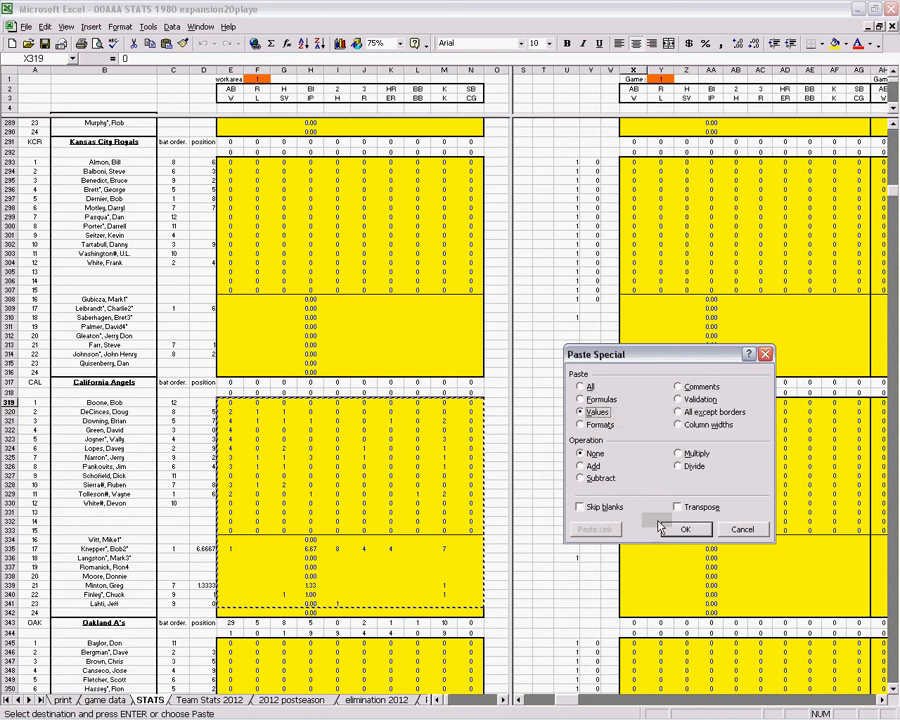
{"action": "left_click", "coordinate": [680, 530]}
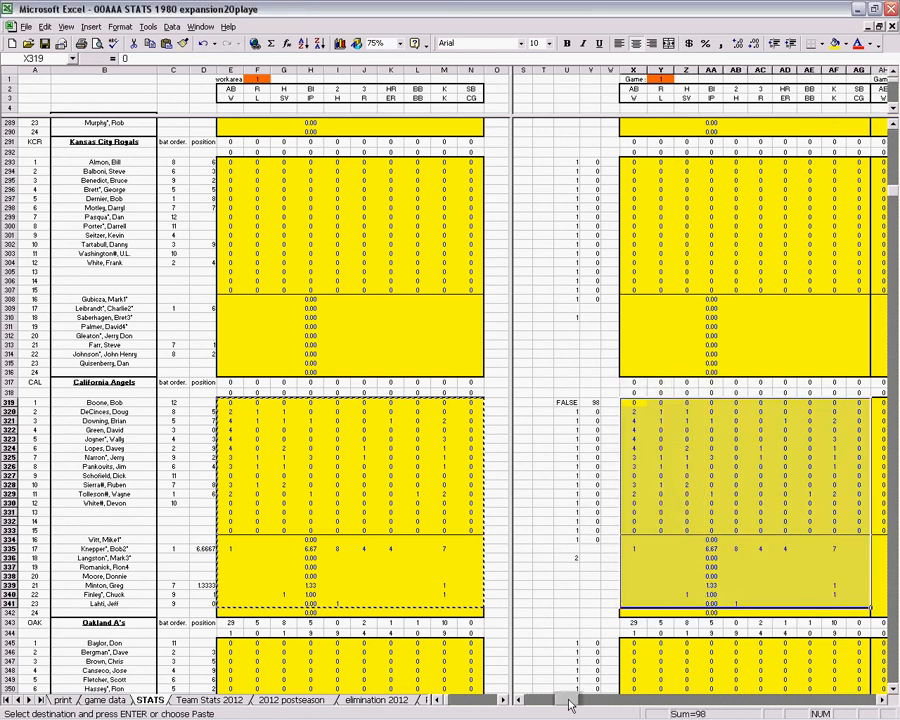
- Check the California Angels' TOTAL columns and the formula in the yellow cell GL343
{"action": "left_click_drag", "start_coordinate": [600, 702], "coordinate": [856, 705]}
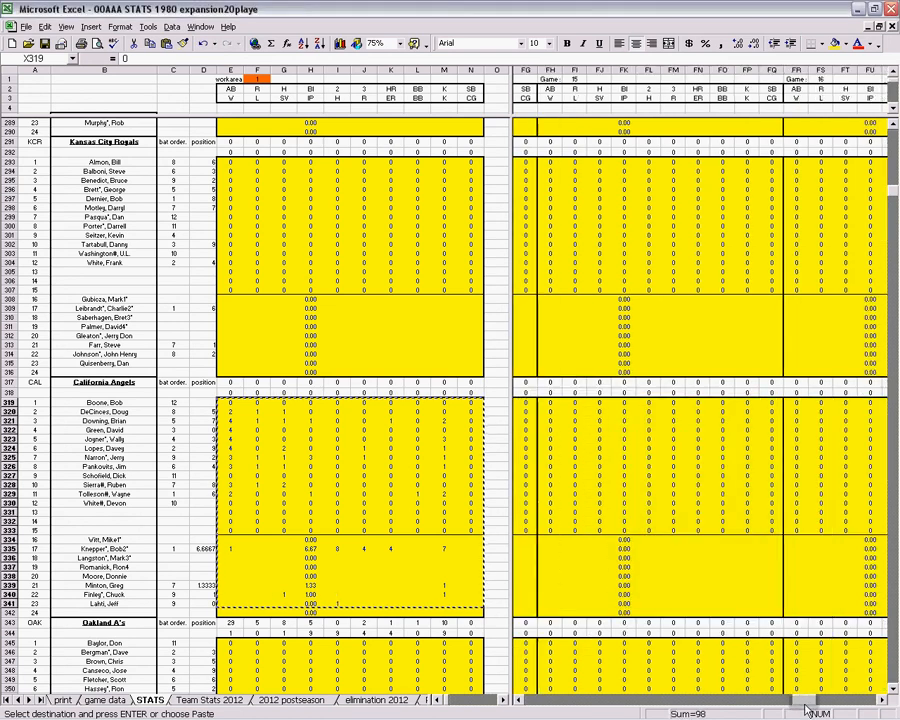
{"action": "left_click", "coordinate": [884, 706]}
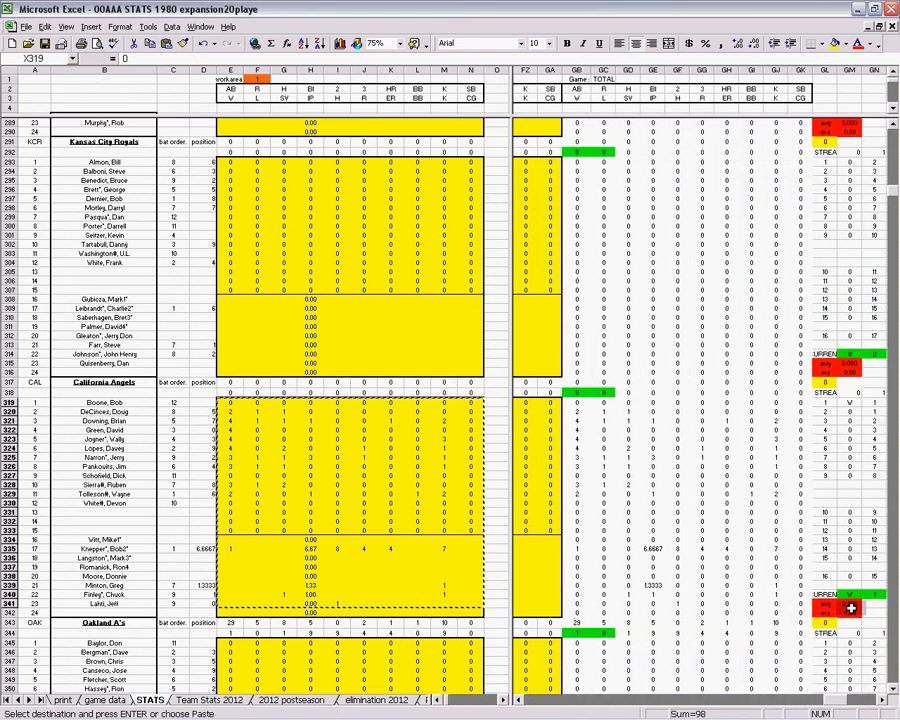
{"action": "left_click", "coordinate": [828, 622]}
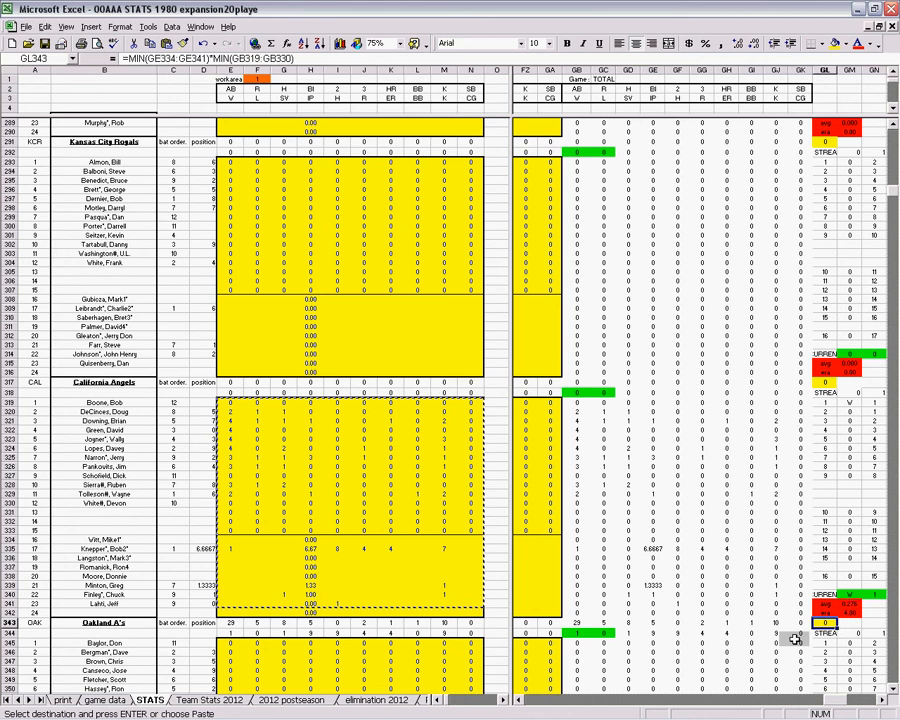
- Examine the league-wide totals in rows 839 to 843 of the TOTAL columns, below the San Francisco Giants block
{"action": "key", "text": "Page_Down"}
{"action": "key", "text": "Page_Down"}
{"action": "key", "text": "Page_Down"}
{"action": "key", "text": "Page_Down"}
{"action": "key", "text": "Page_Down"}
{"action": "key", "text": "Page_Down"}
{"action": "key", "text": "Page_Down"}
{"action": "key", "text": "Page_Down"}
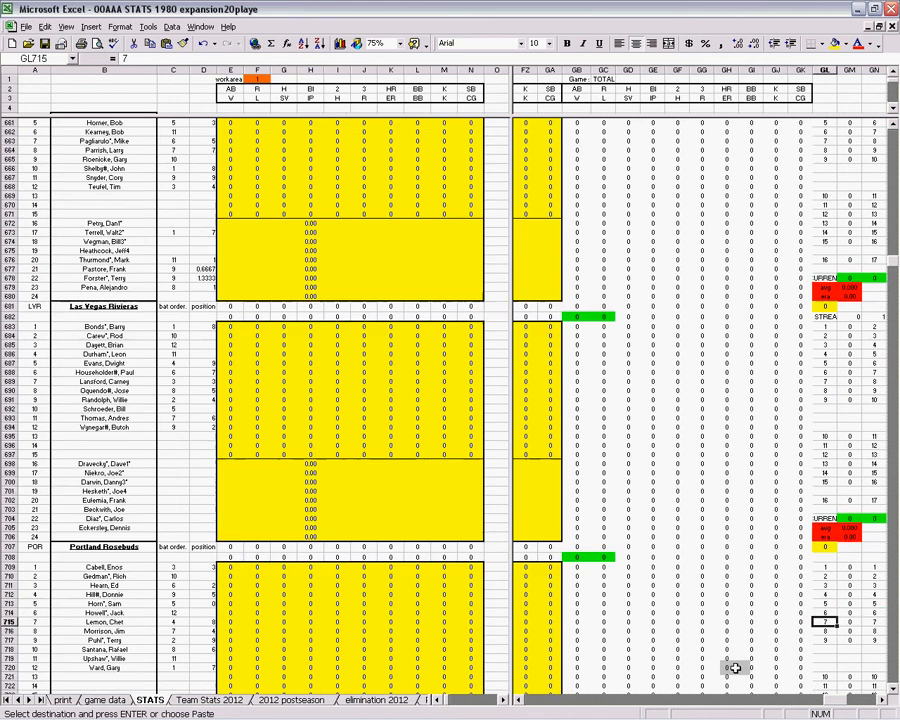
{"action": "key", "text": "Page_Down"}
{"action": "key", "text": "Page_Up"}
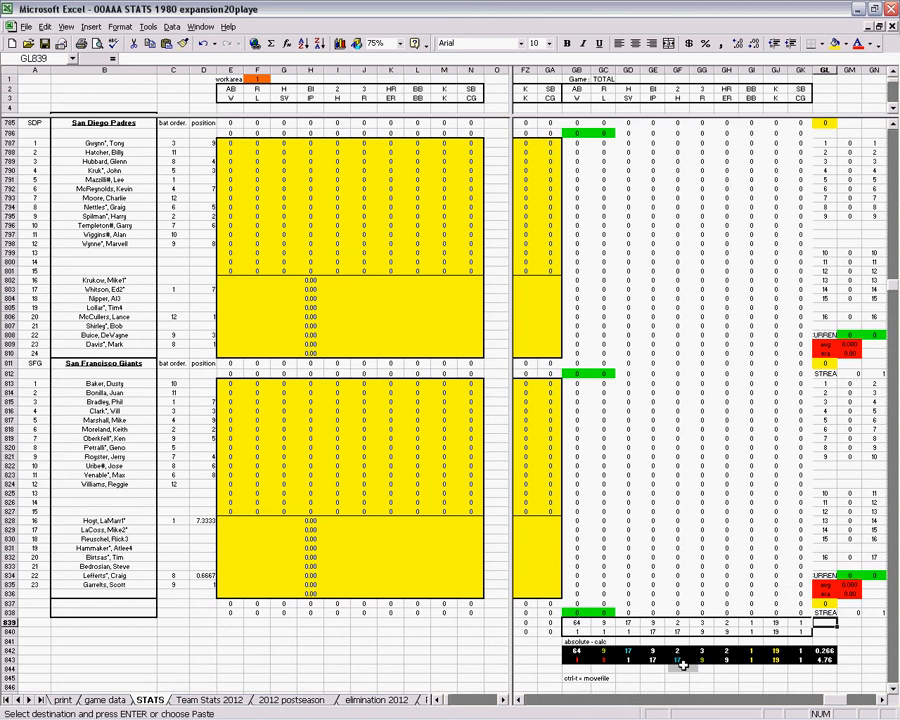
{"action": "left_click_drag", "start_coordinate": [683, 665], "coordinate": [617, 562]}
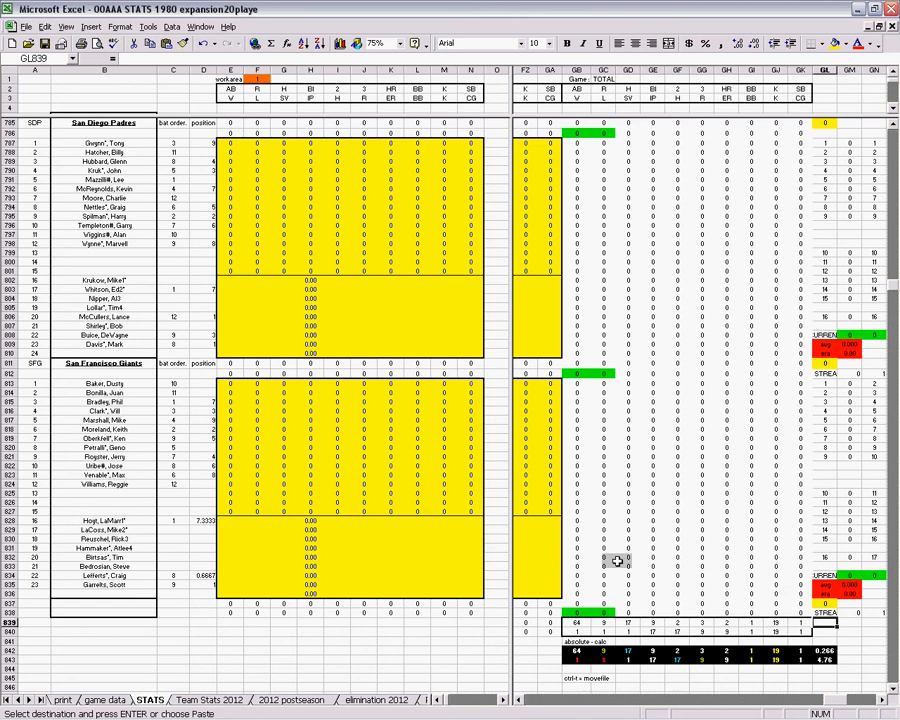